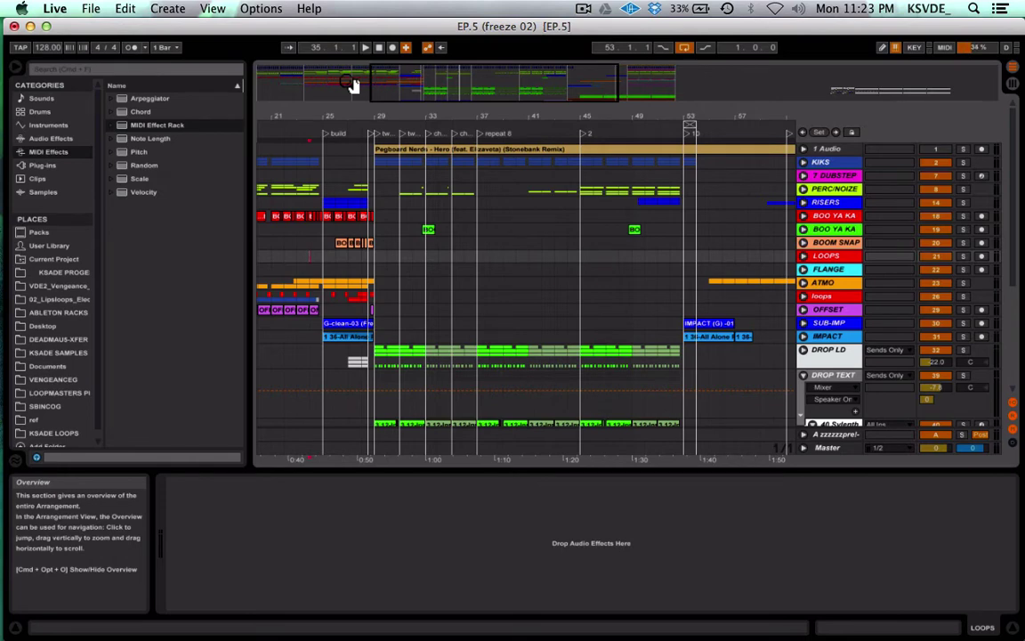
# Look over the arrangement's drop section from bar 29 to the part after bar 53, including the DROP LD and Sylenth tracks
pyautogui.moveTo(452, 78); pyautogui.dragTo(505, 80)
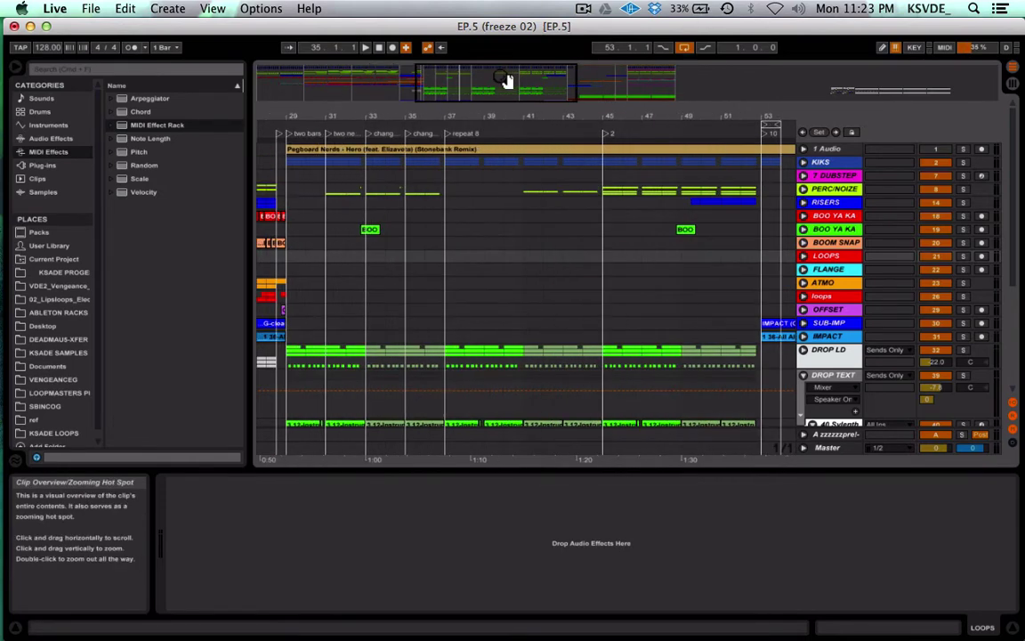
pyautogui.scroll(-5, 478, 292)
pyautogui.hscroll(-5, 478, 293)
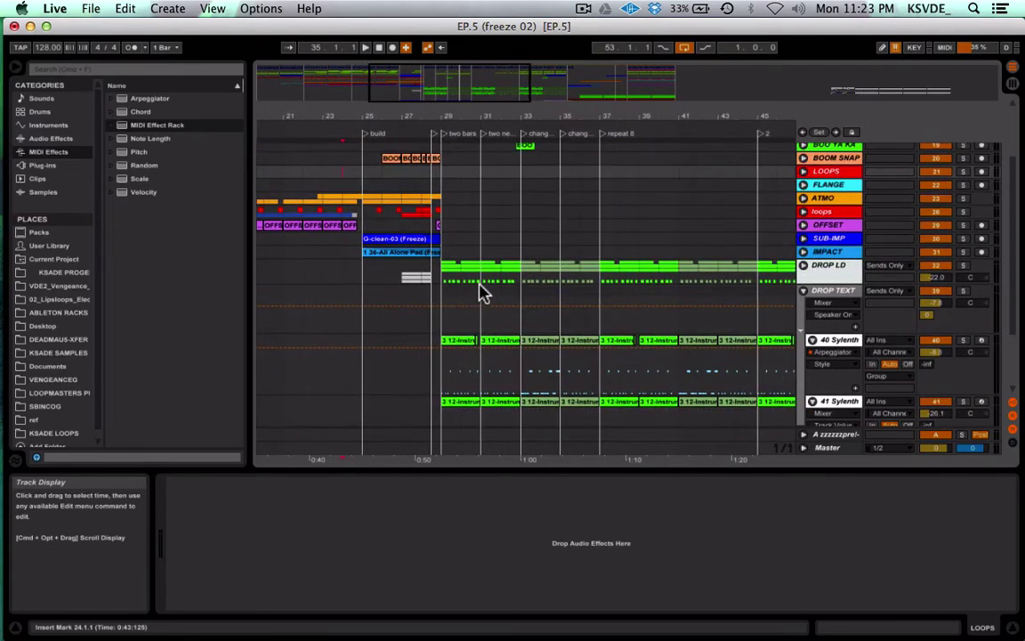
pyautogui.click(444, 285)
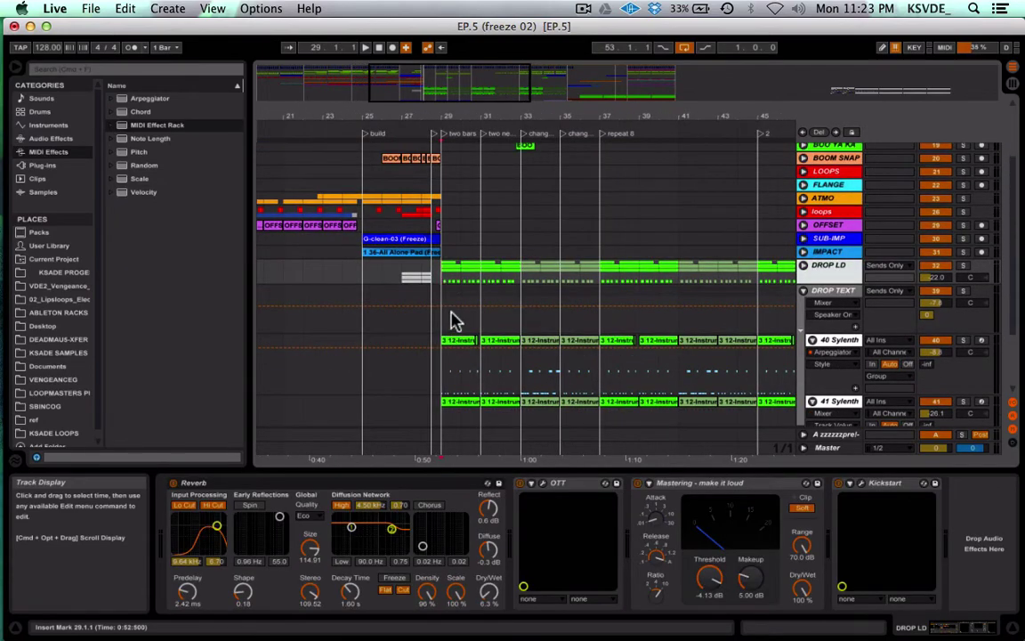
pyautogui.scroll(-3, 454, 322)
pyautogui.scroll(6, 471, 371)
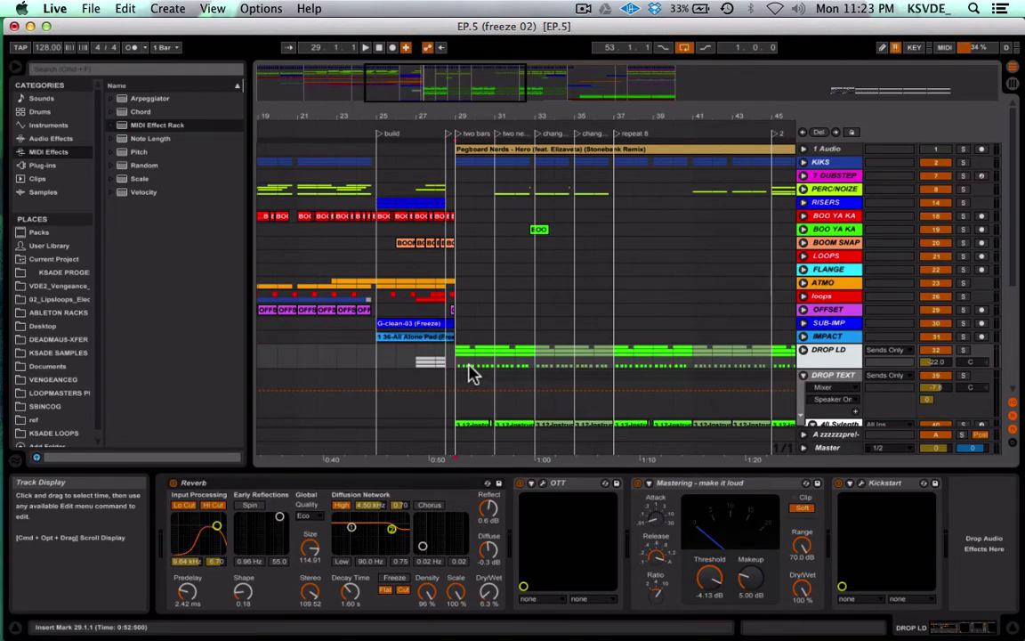
pyautogui.hscroll(10, 578, 270)
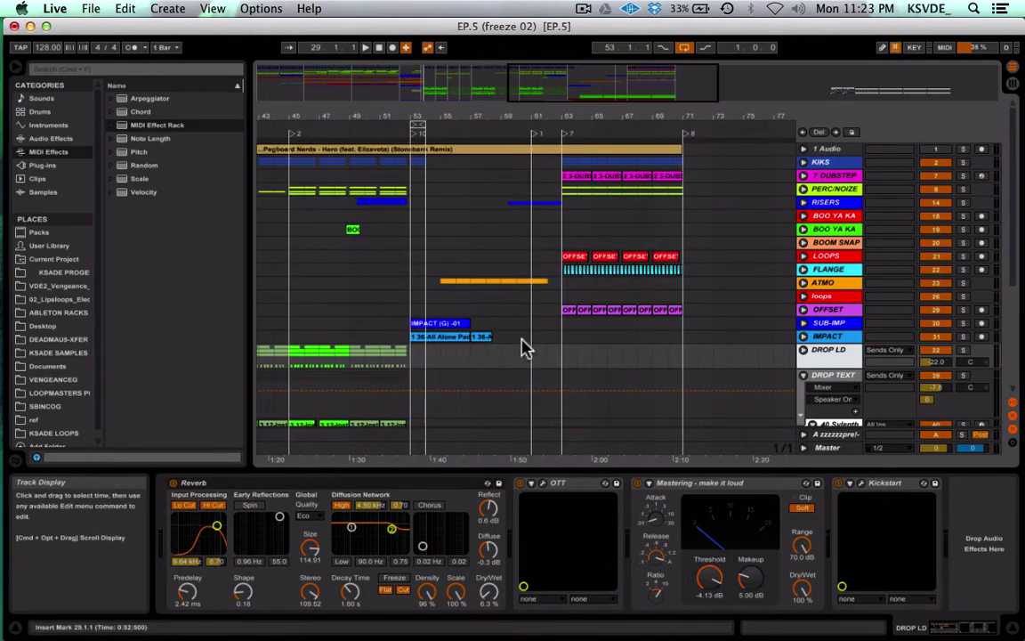
pyautogui.hscroll(-2, 525, 347)
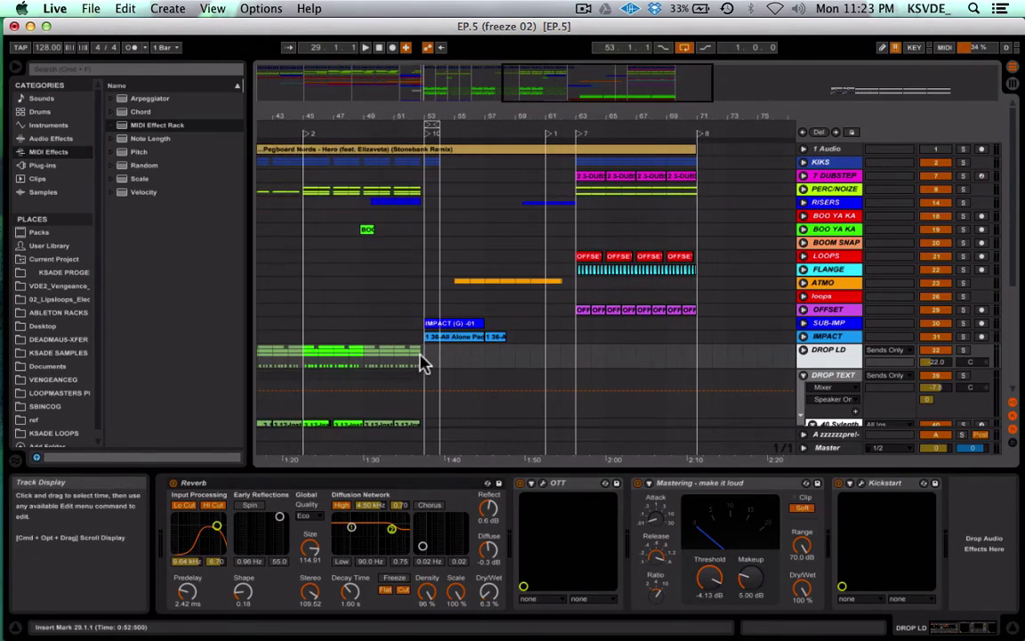
# Select the empty bar from 53 to 54 on the 40-Sylenth1 track
pyautogui.moveTo(424, 361); pyautogui.dragTo(450, 356)
pyautogui.scroll(-5, 442, 359)
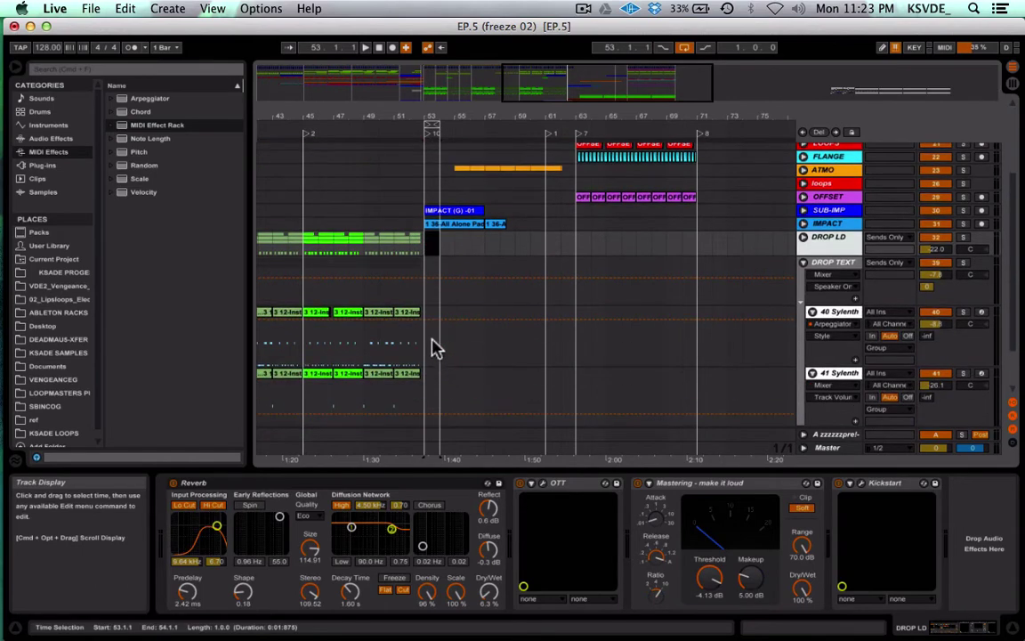
pyautogui.click(436, 347)
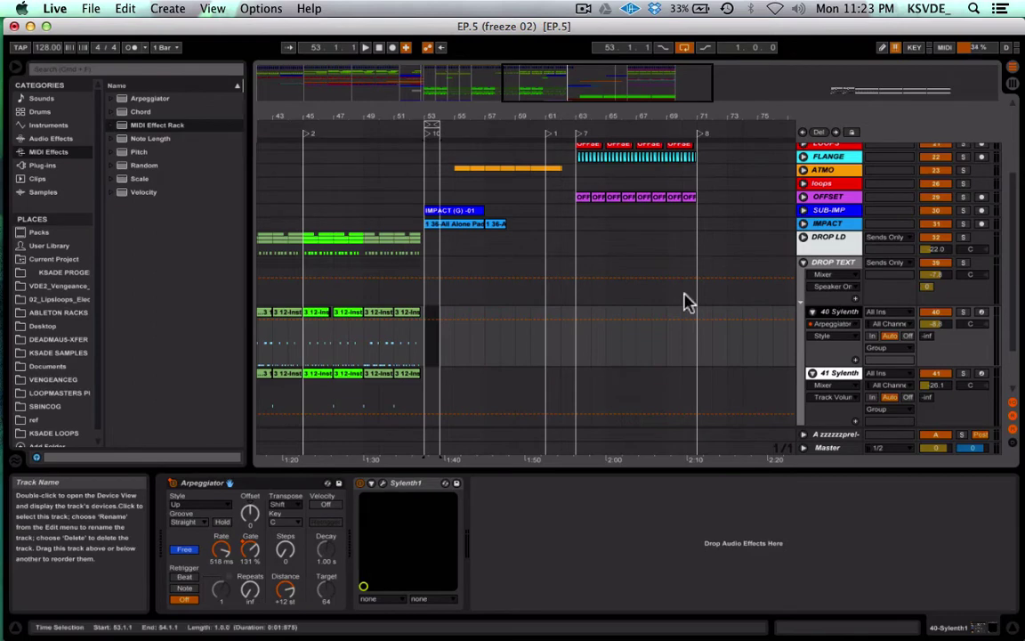
pyautogui.moveTo(552, 87); pyautogui.dragTo(553, 120)
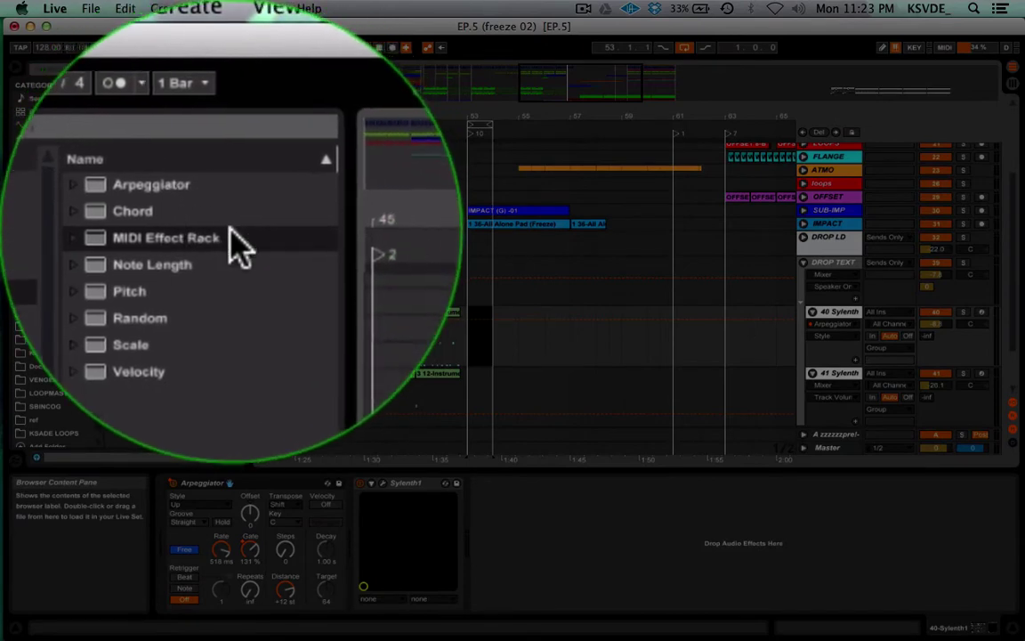
# Browse the MIDI effects list, checking the MIDI Effect Rack presets and the entries from Note Length down to Velocity
pyautogui.click(134, 249)
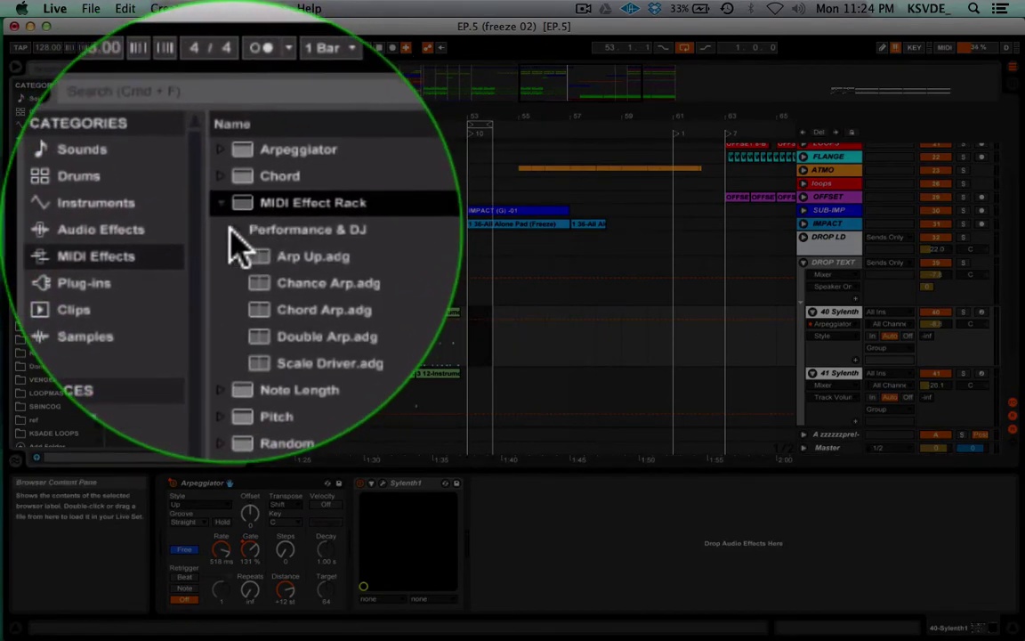
pyautogui.click(229, 229)
pyautogui.click(230, 231)
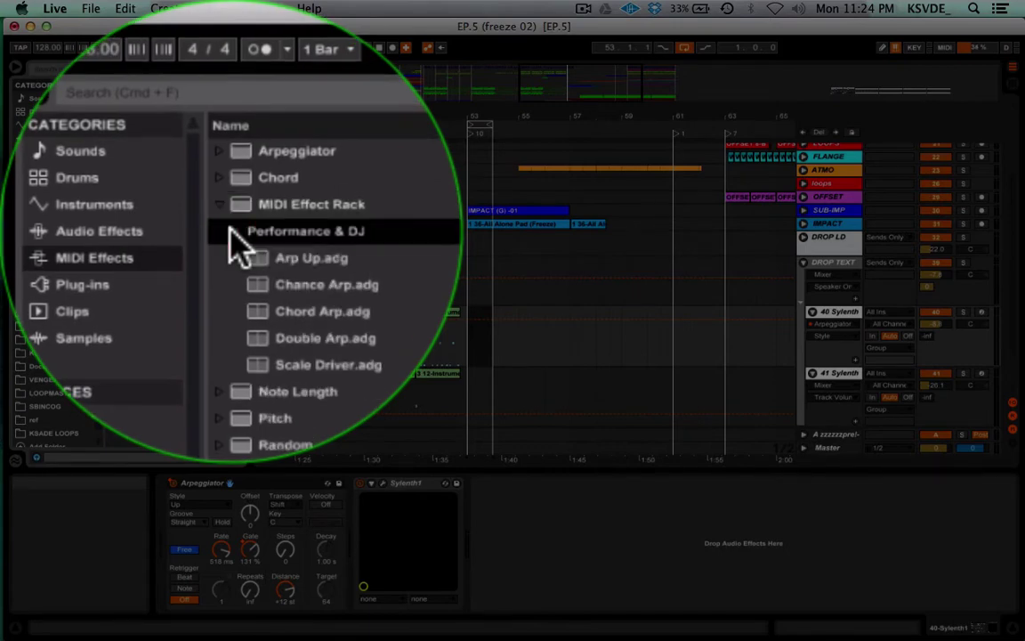
pyautogui.click(220, 204)
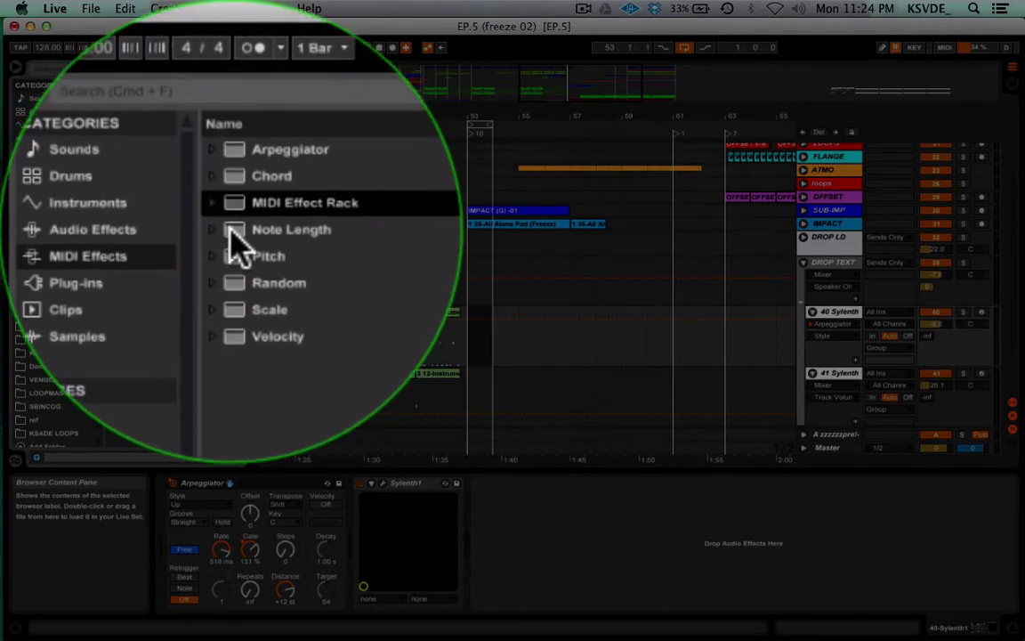
pyautogui.click(230, 227)
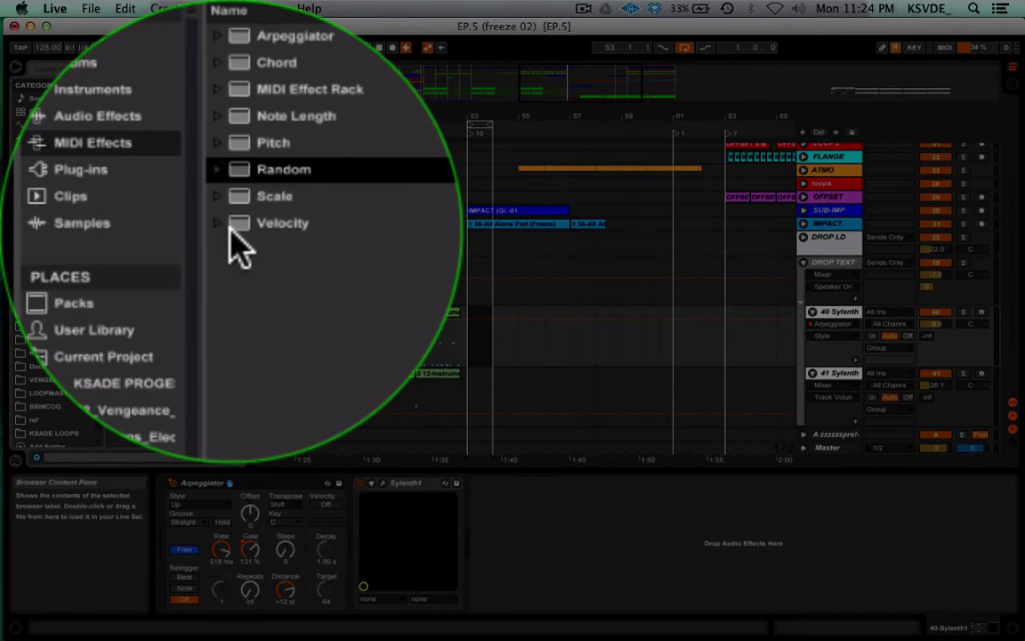
pyautogui.click(233, 228)
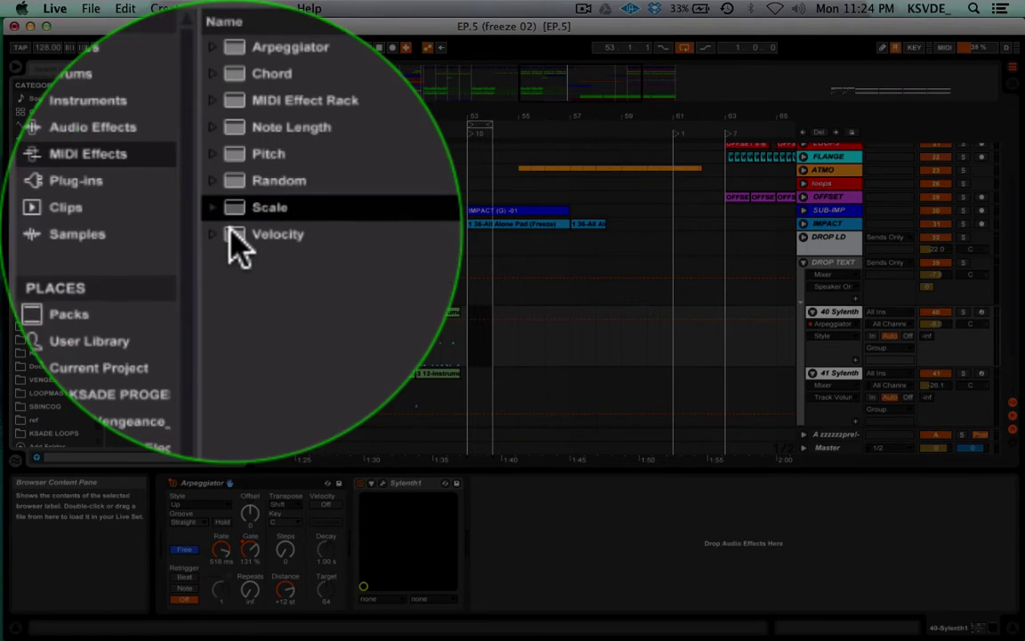
pyautogui.click(233, 233)
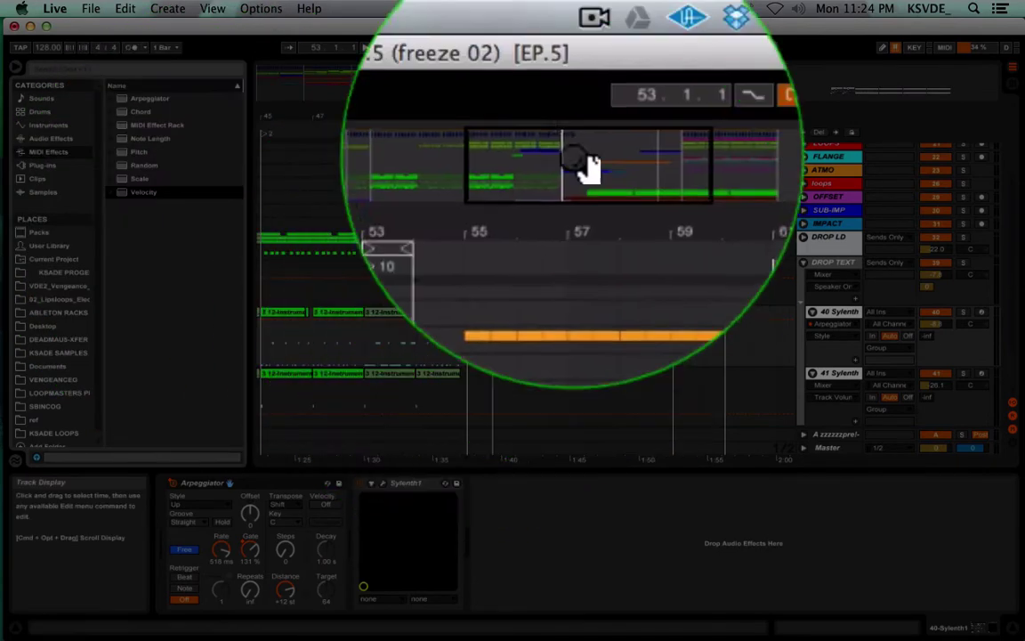
# Insert an empty one-bar MIDI clip at bar 53 on the 40-Sylenth1 track and open it in the note editor
pyautogui.moveTo(580, 84); pyautogui.dragTo(360, 356)
pyautogui.click(411, 354)
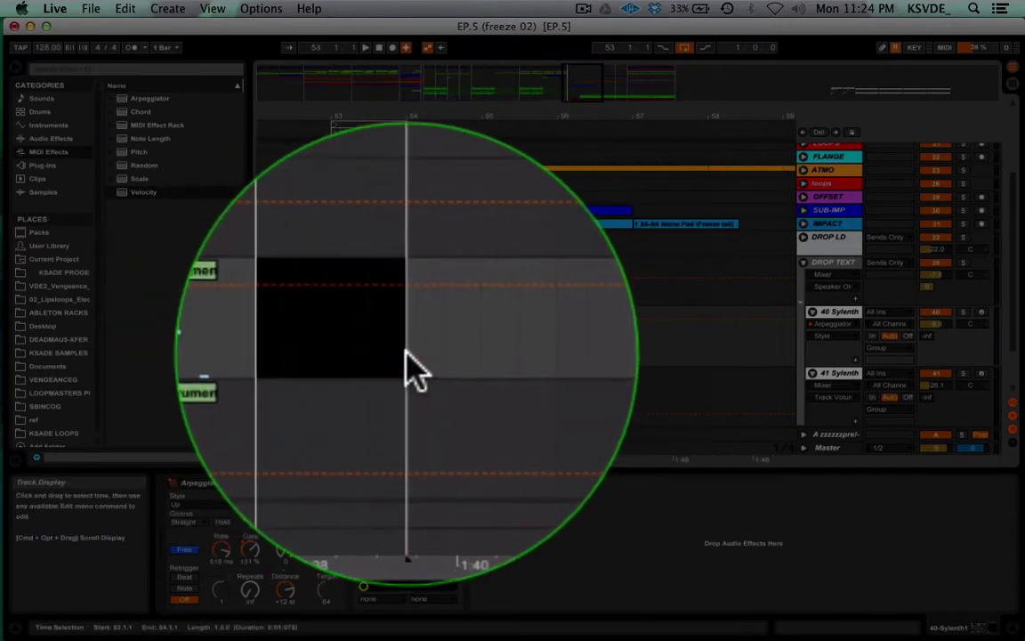
pyautogui.press('super+shift+m')
pyautogui.doubleClick(373, 314)
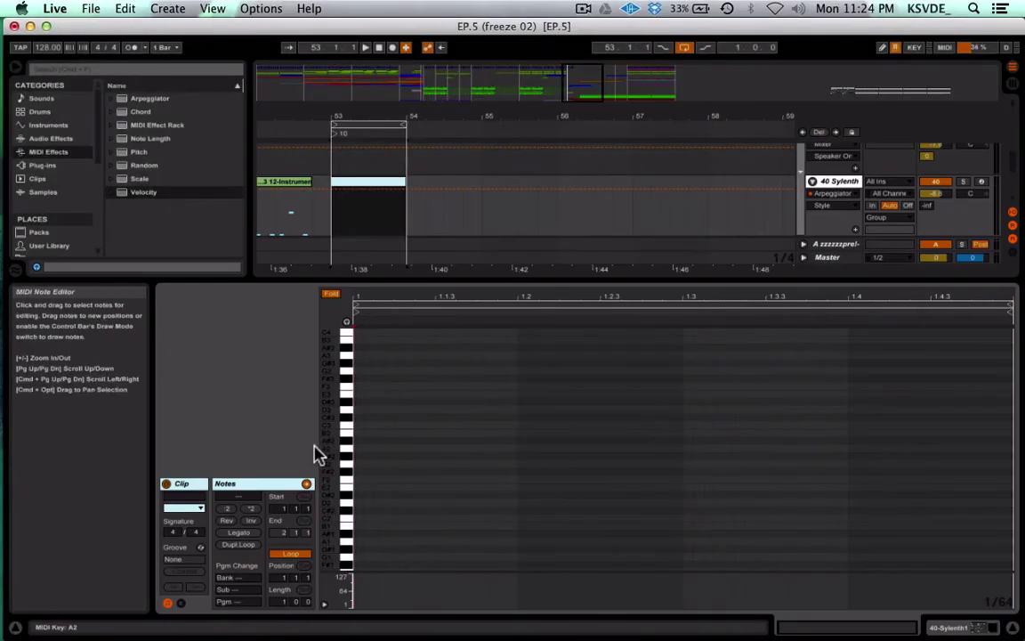
# Add a G2 note spanning the full bar of the new MIDI clip
pyautogui.scroll(5, 392, 481)
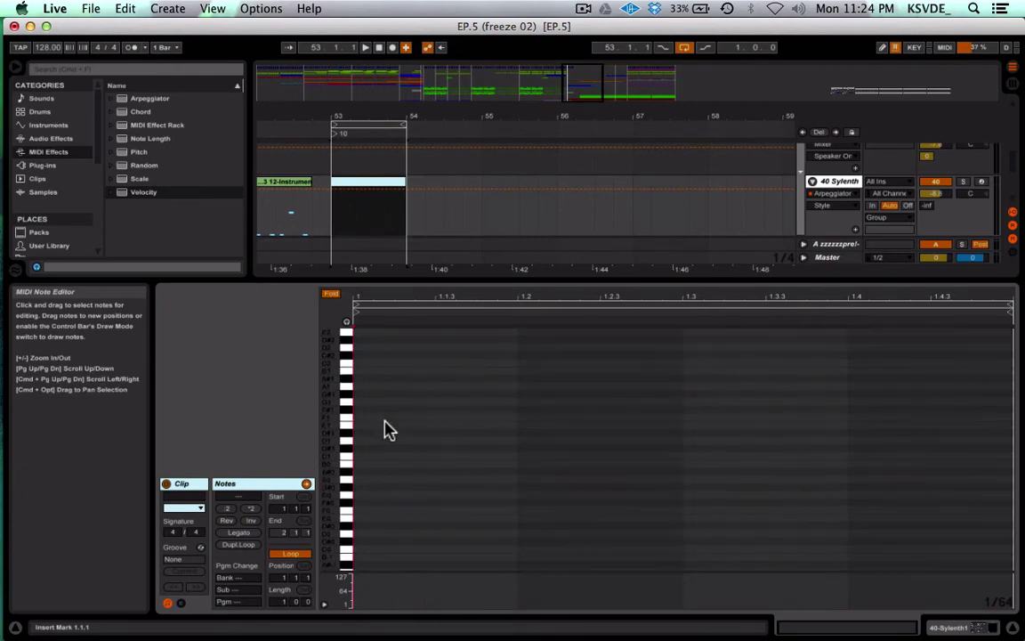
pyautogui.scroll(-2, 376, 476)
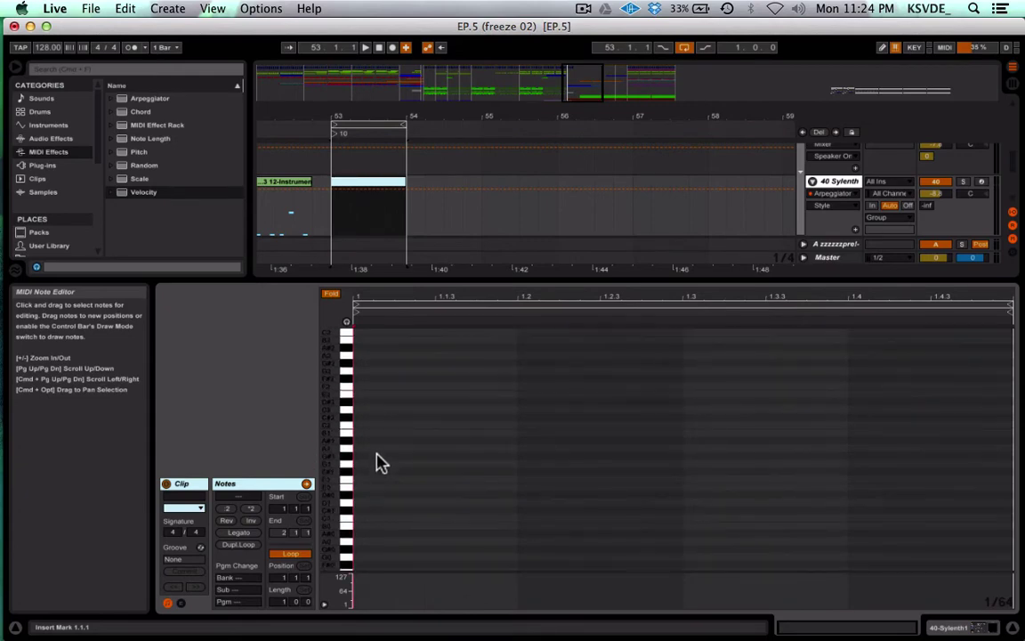
pyautogui.click(366, 378)
pyautogui.click(366, 373)
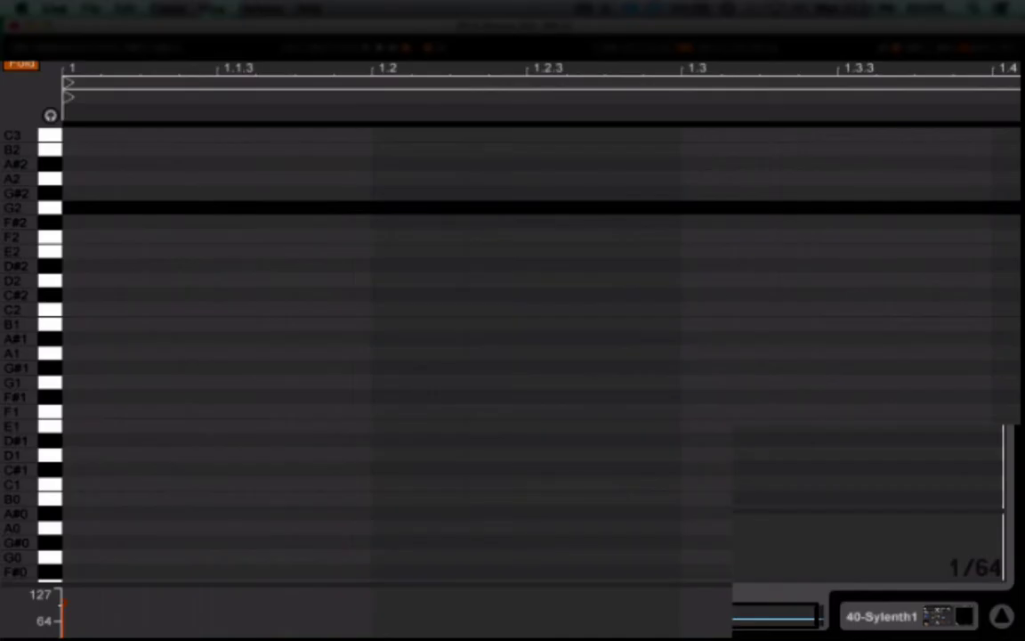
# Widen the note editor's grid to 1/8 and toggle its triplet mode
pyautogui.press('super+2')
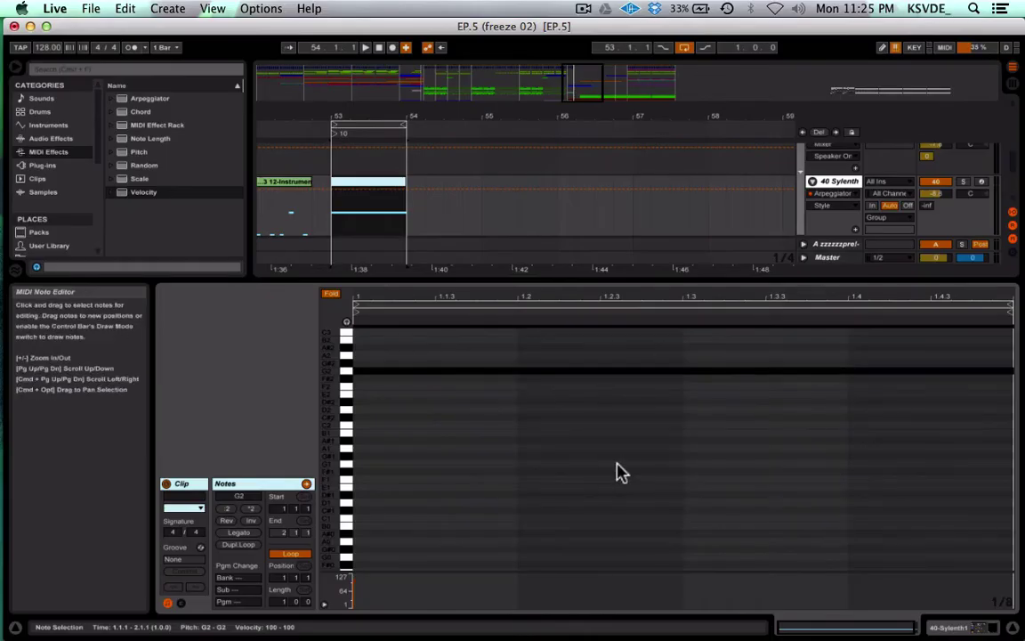
pyautogui.click(614, 469)
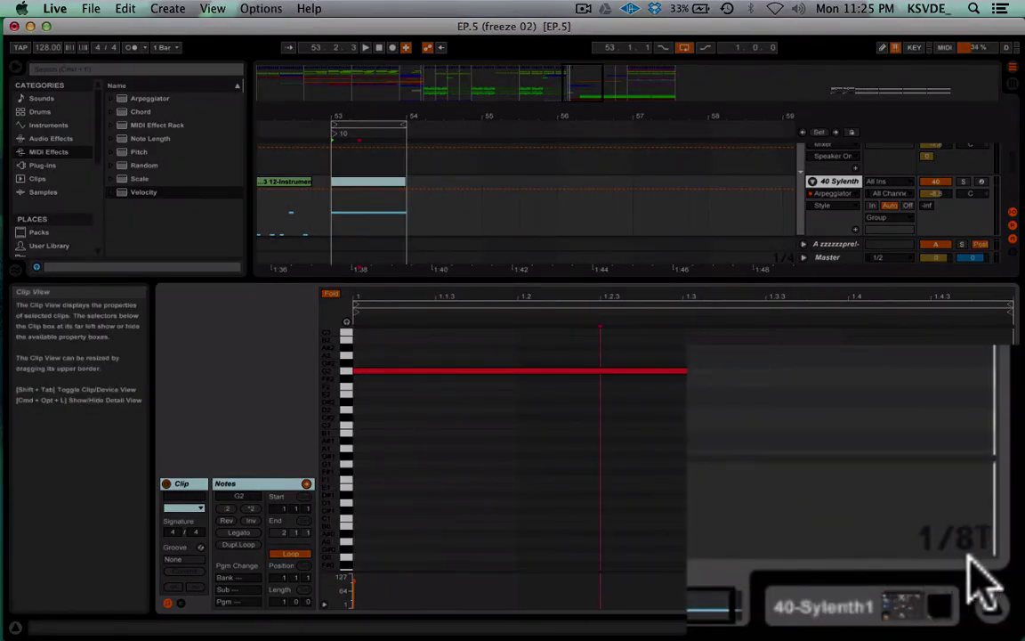
pyautogui.press('super+3')
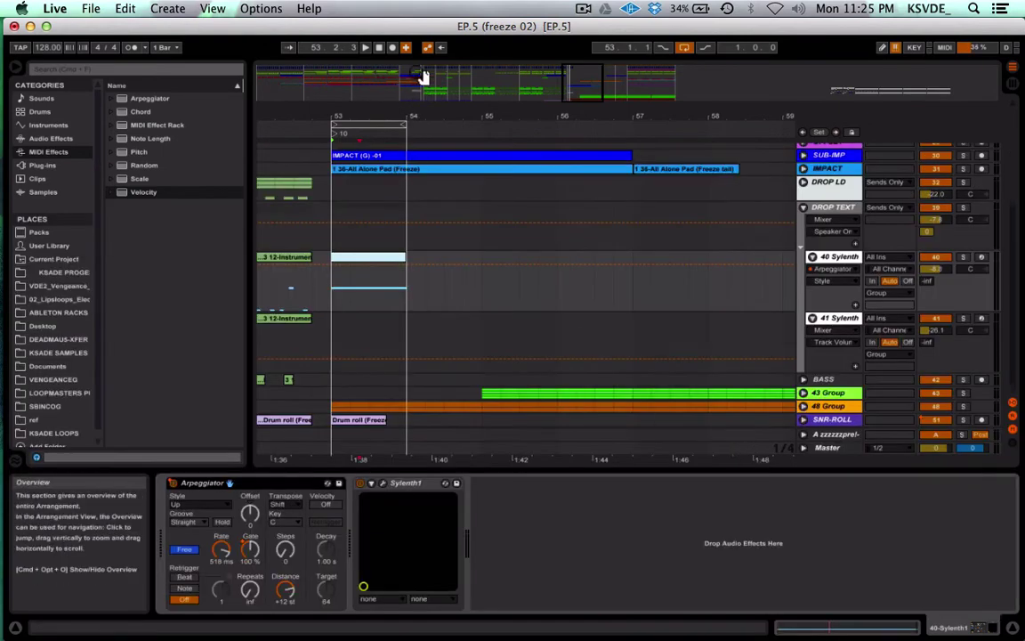
# Audition the new bar 53 clip with the Arpeggiator switched off, and switch the Arpeggiator back on
pyautogui.hscroll(-10, 414, 325)
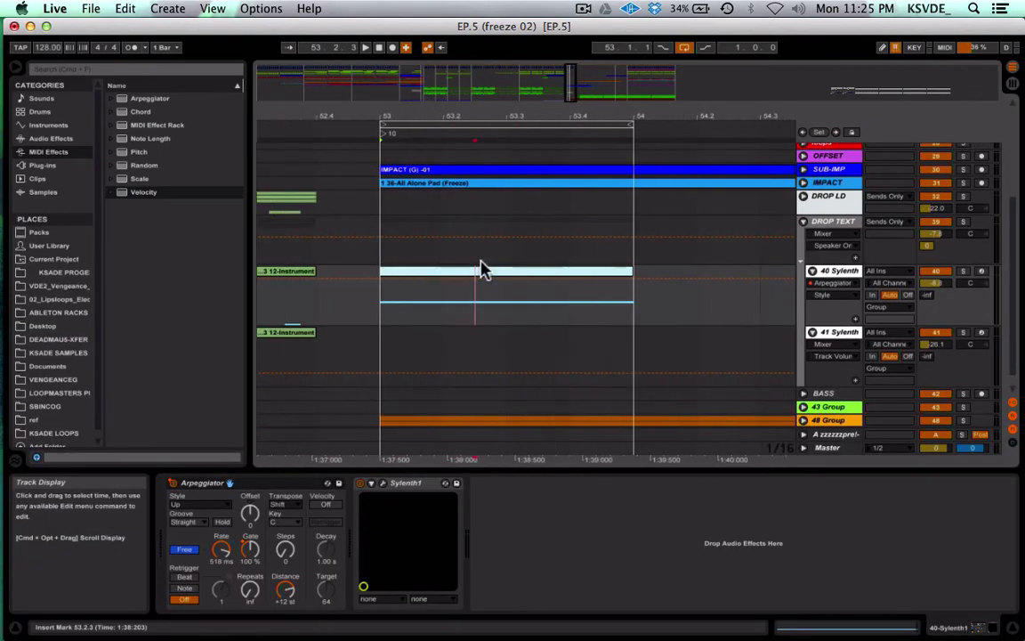
pyautogui.click(478, 278)
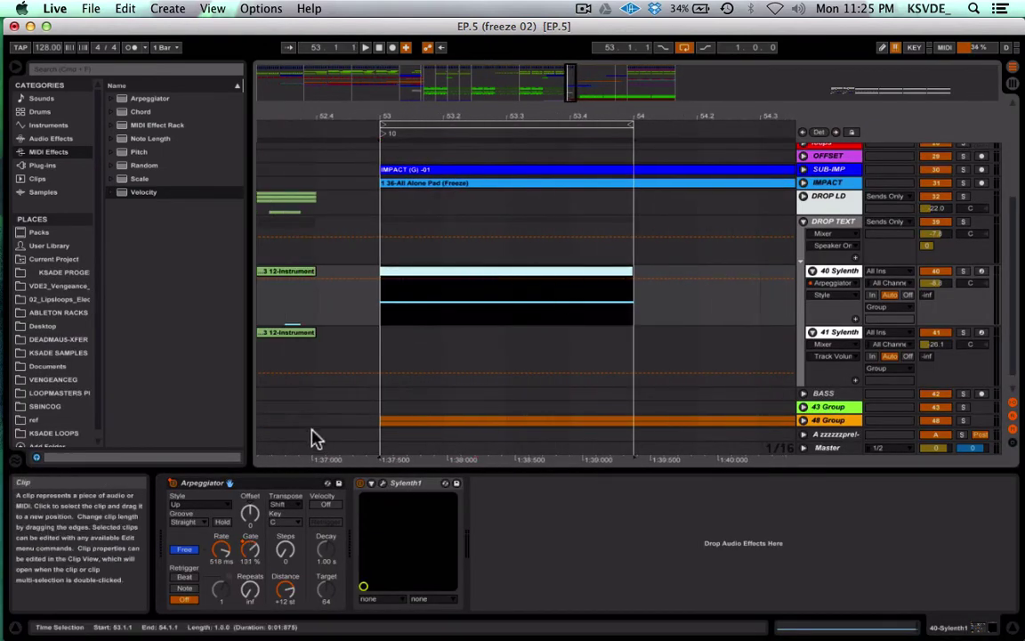
pyautogui.click(174, 485)
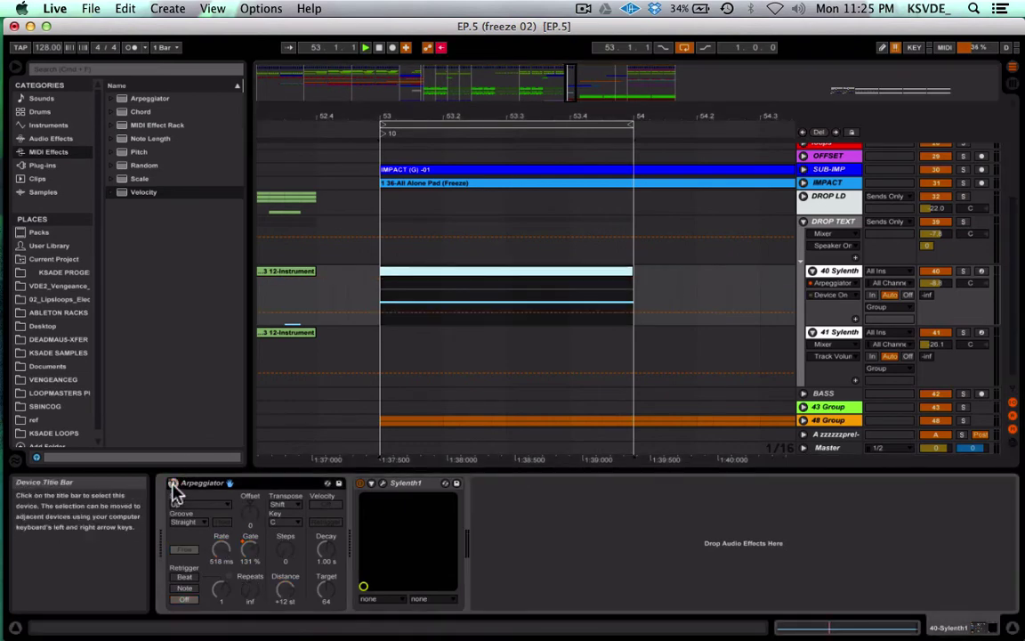
pyautogui.press('space')
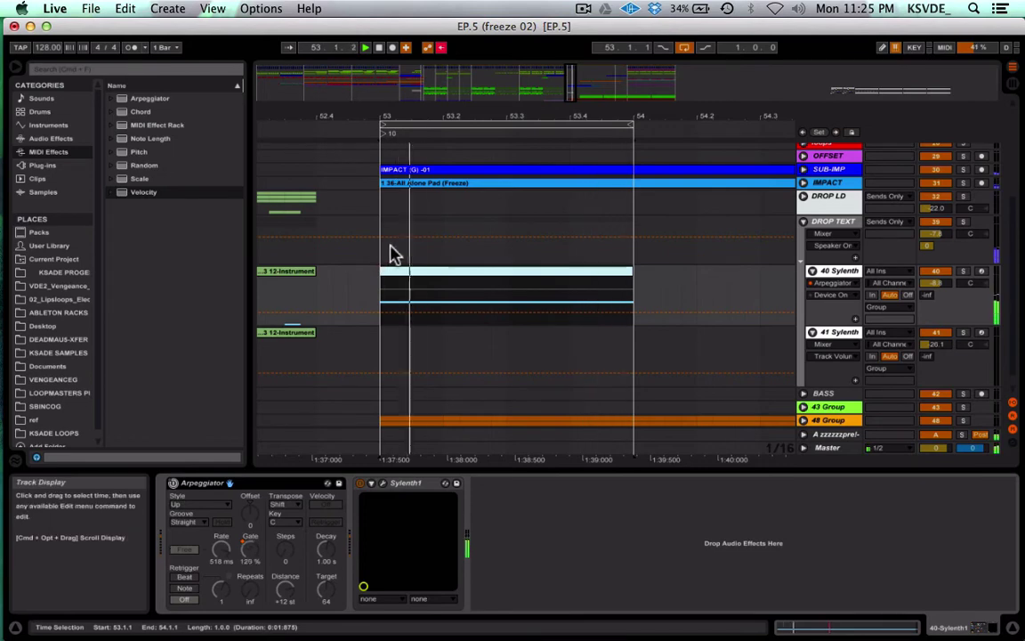
pyautogui.click(174, 485)
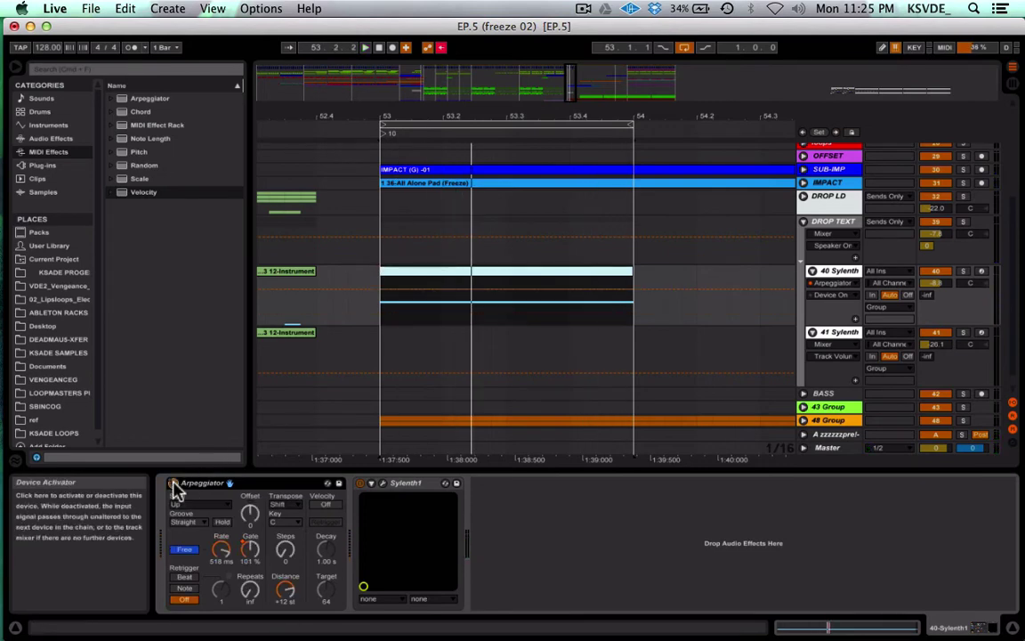
# Show the Arpeggiator's Sync On automation on the 40-Sylenth1 track and draw it switched on from bar 53 to 54
pyautogui.click(476, 278)
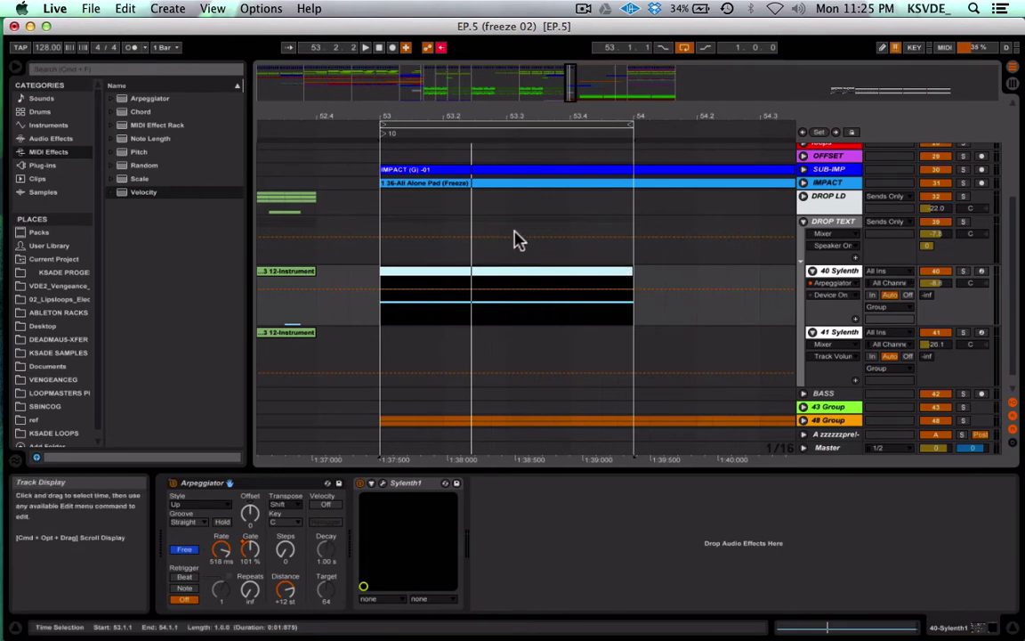
pyautogui.press('x')
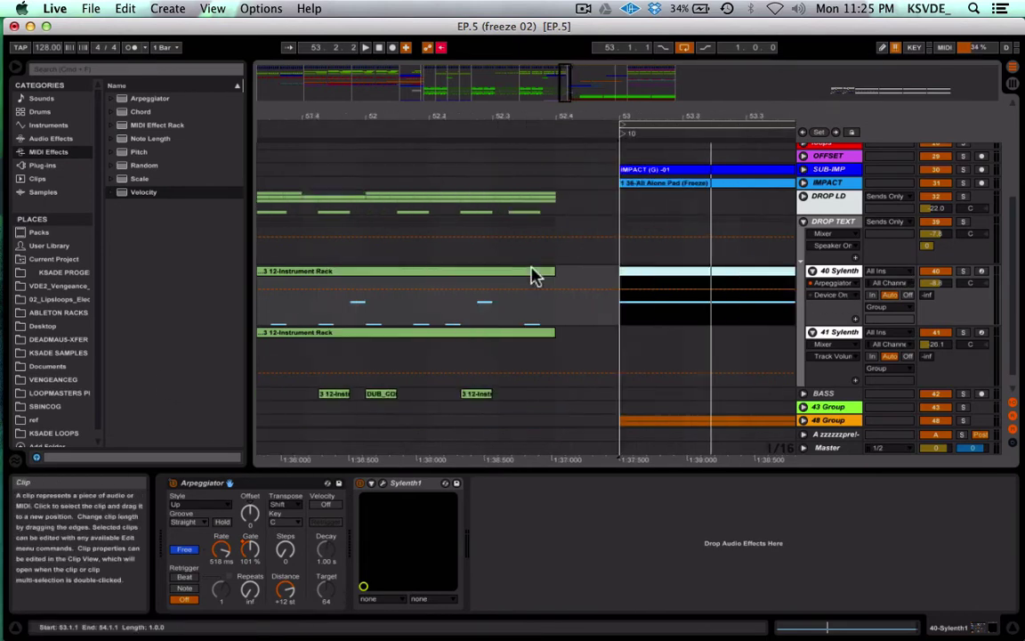
pyautogui.press('z')
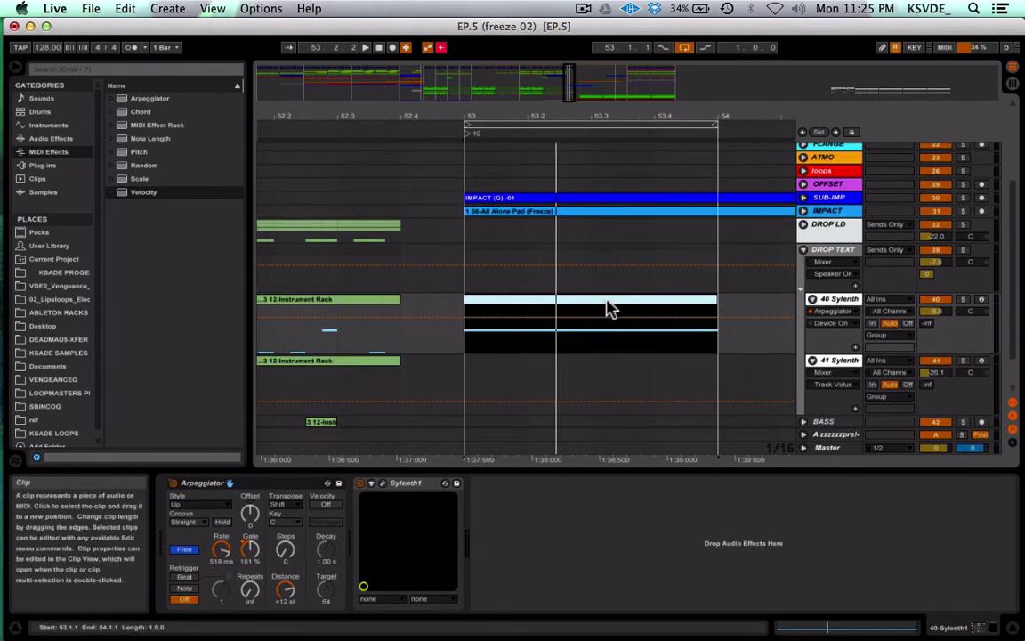
pyautogui.click(831, 324)
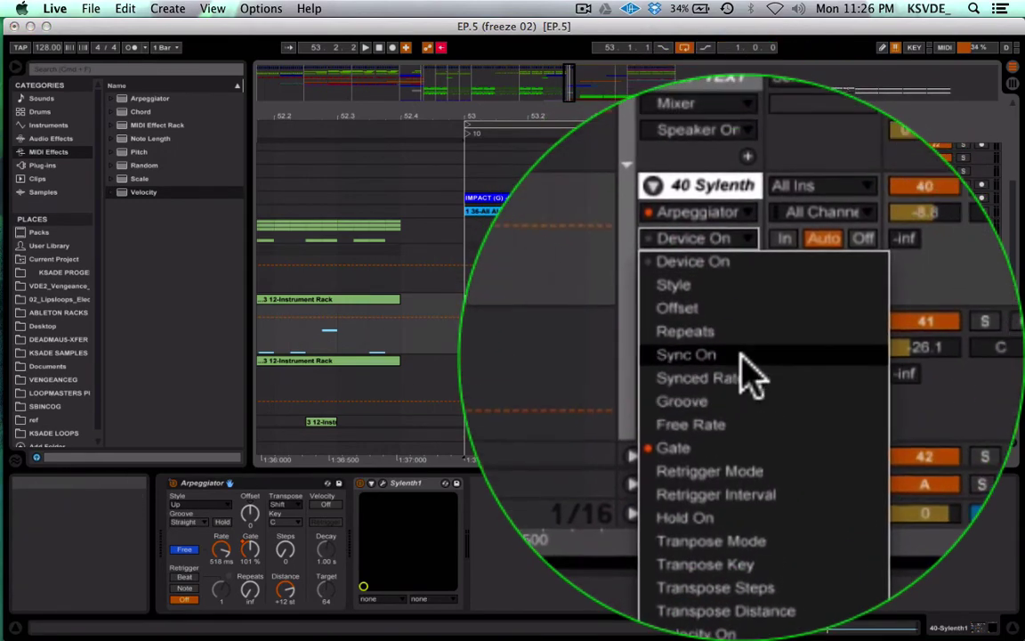
pyautogui.click(678, 355)
pyautogui.press('b')
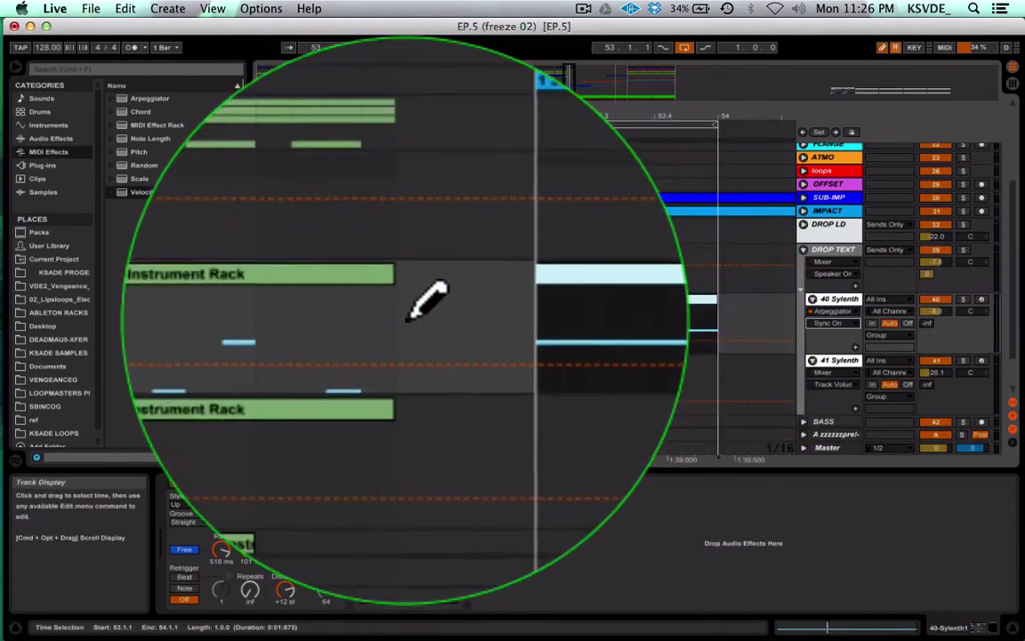
pyautogui.moveTo(476, 300); pyautogui.dragTo(705, 302)
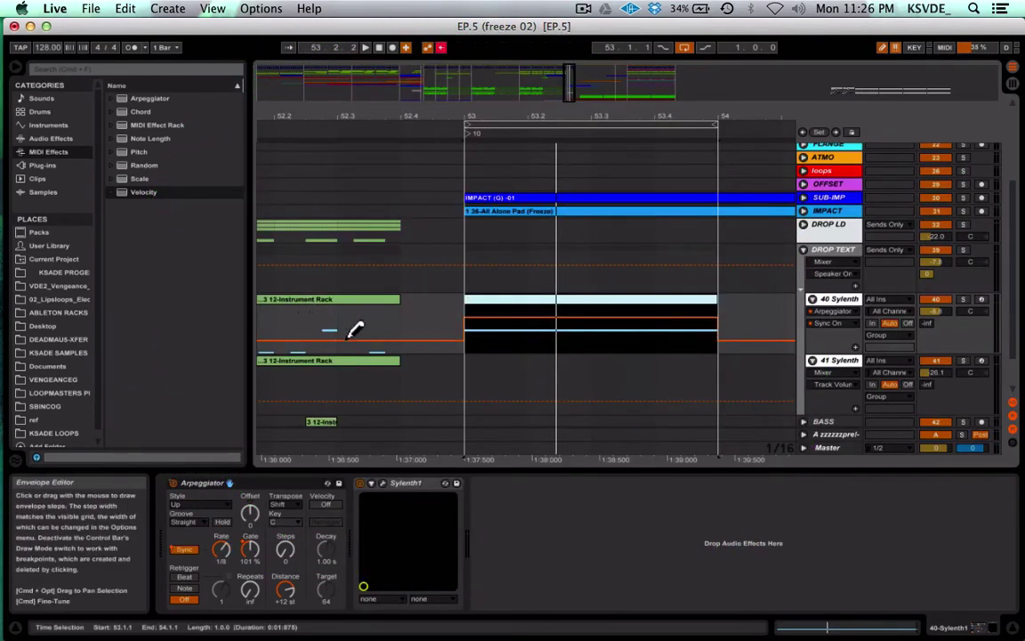
pyautogui.press('b')
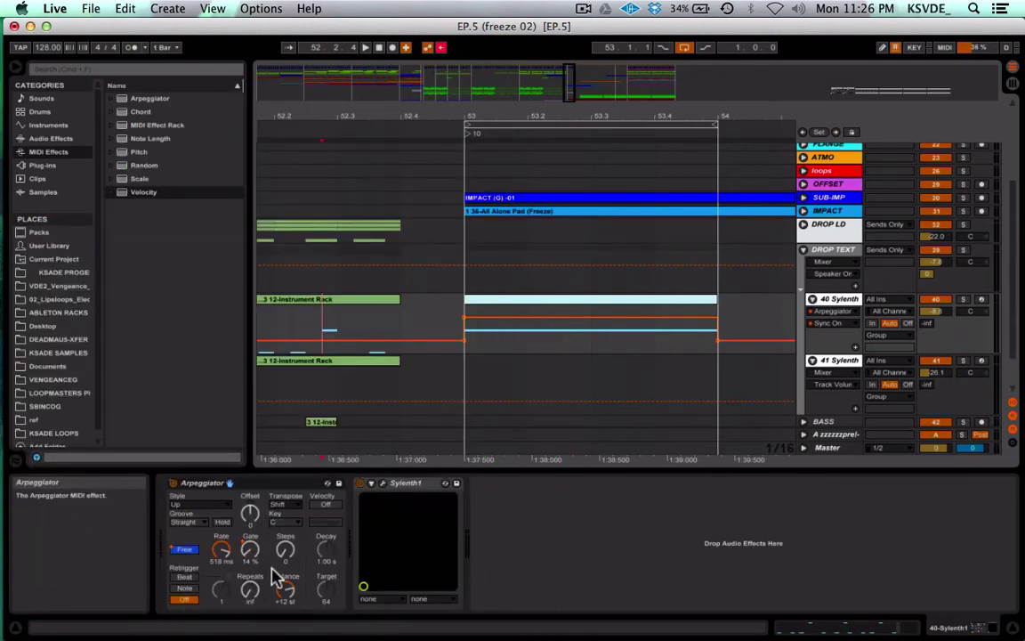
# Select the bar 53 clip on the 40-Sylenth1 track and show the Arpeggiator's Gate automation there
pyautogui.click(529, 347)
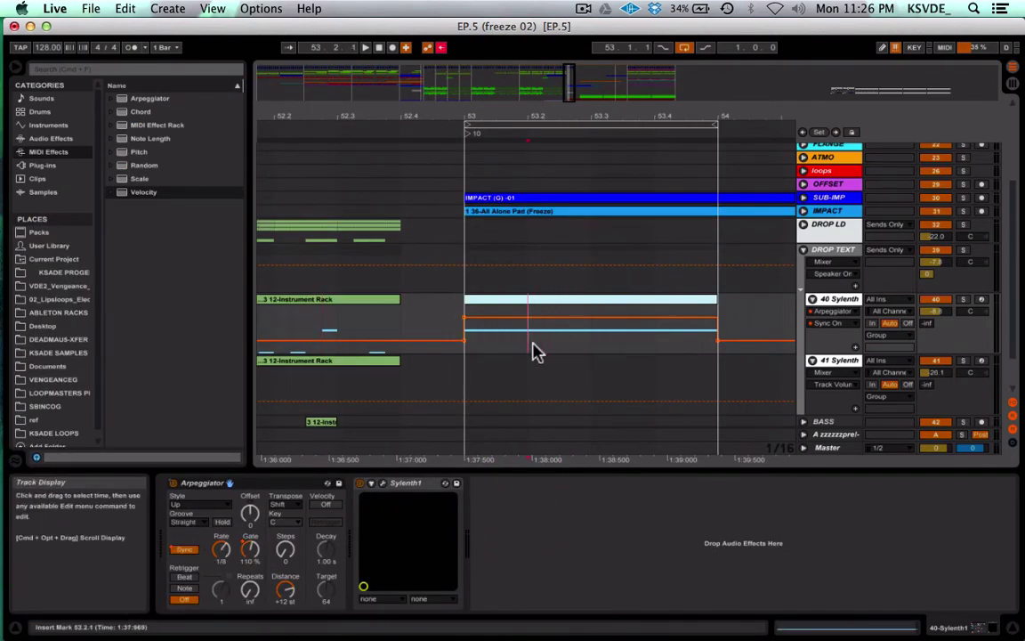
pyautogui.click(183, 549)
pyautogui.click(549, 301)
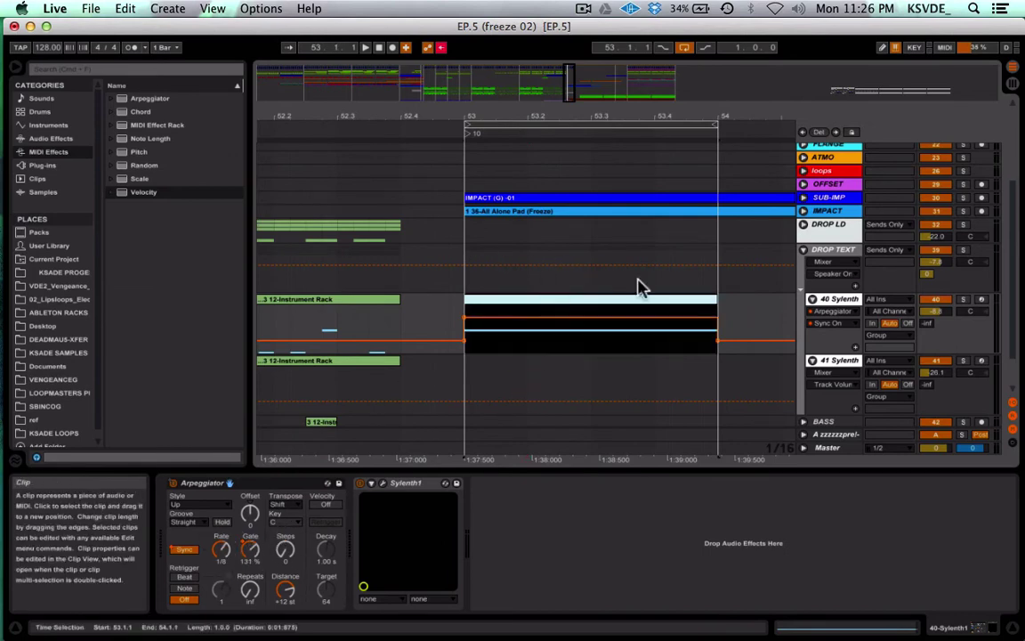
pyautogui.click(744, 325)
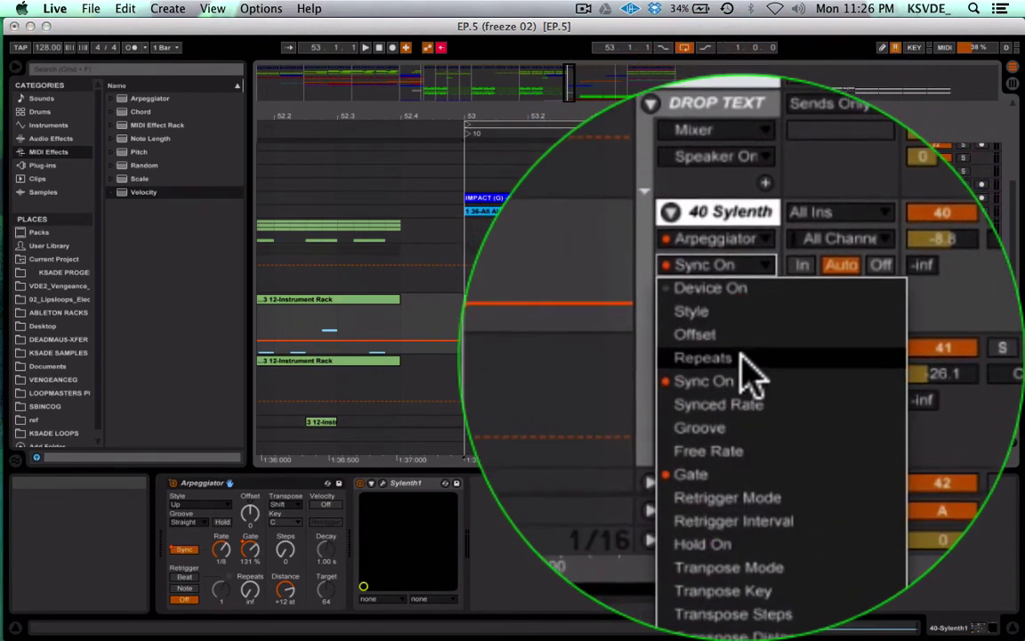
pyautogui.click(743, 360)
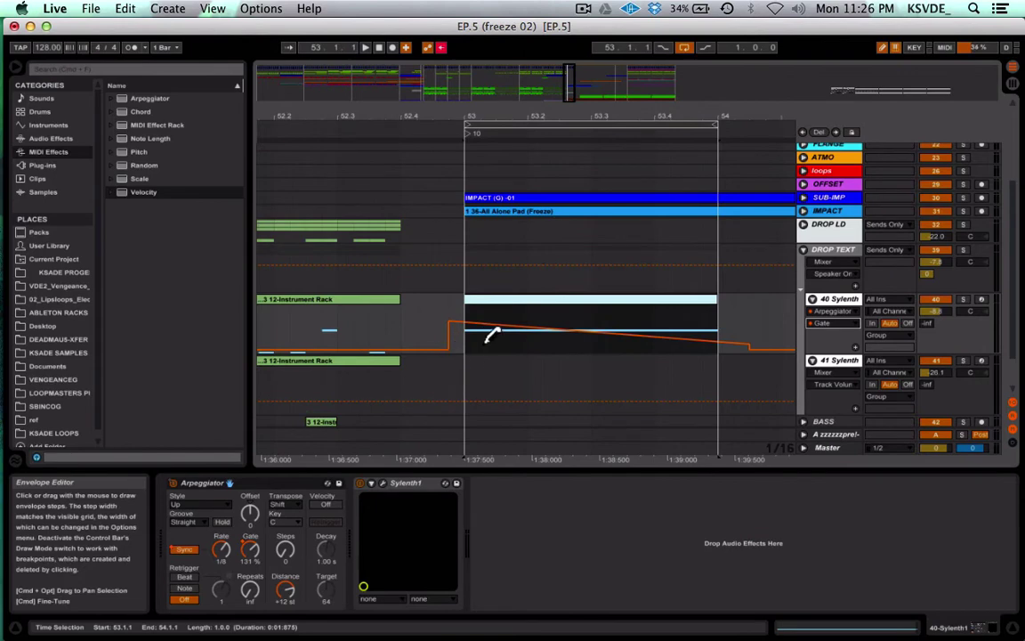
# Draw stepped Gate automation with alternating low and high sections across bar 53 while the loop plays
pyautogui.moveTo(492, 334)
pyautogui.mouseDown()
pyautogui.moveTo(483, 335)
pyautogui.moveTo(719, 335)
pyautogui.moveTo(578, 309)
pyautogui.mouseUp()
pyautogui.press('space')
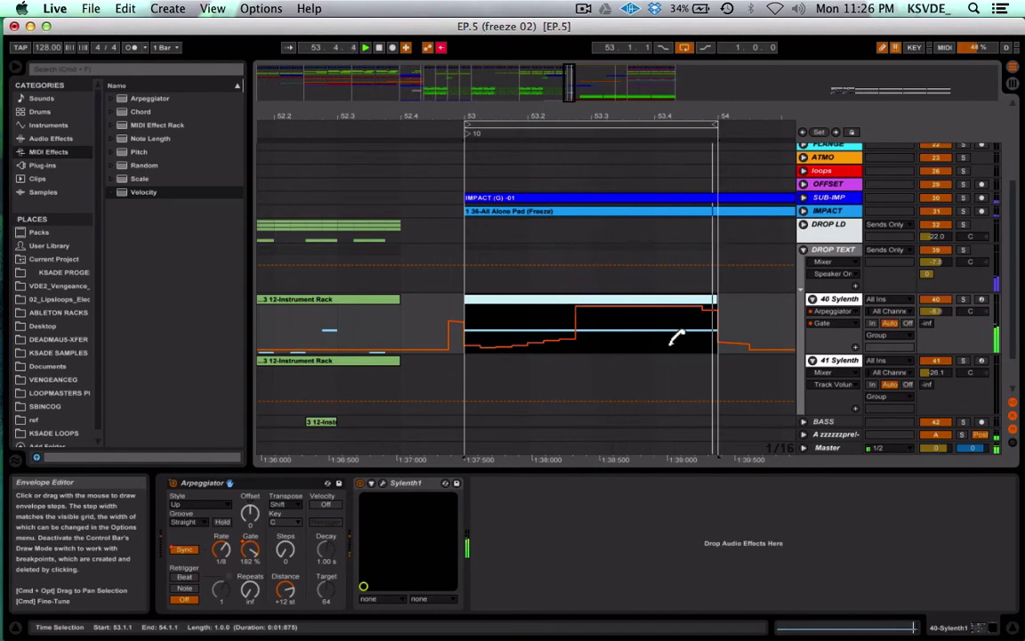
pyautogui.moveTo(676, 337)
pyautogui.mouseDown()
pyautogui.moveTo(622, 332)
pyautogui.moveTo(674, 319)
pyautogui.mouseUp()
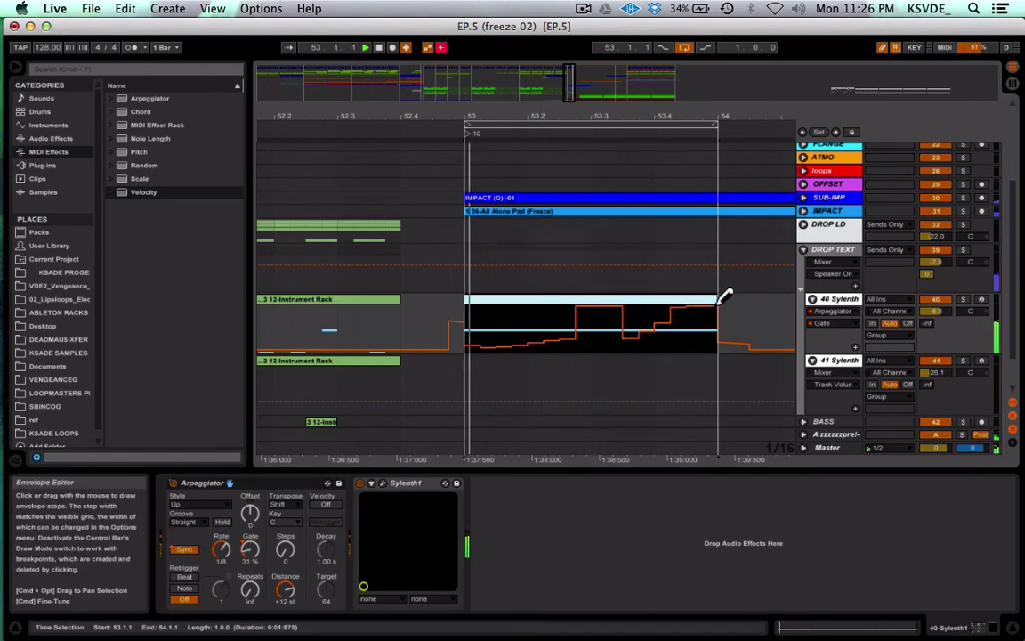
pyautogui.click(510, 304)
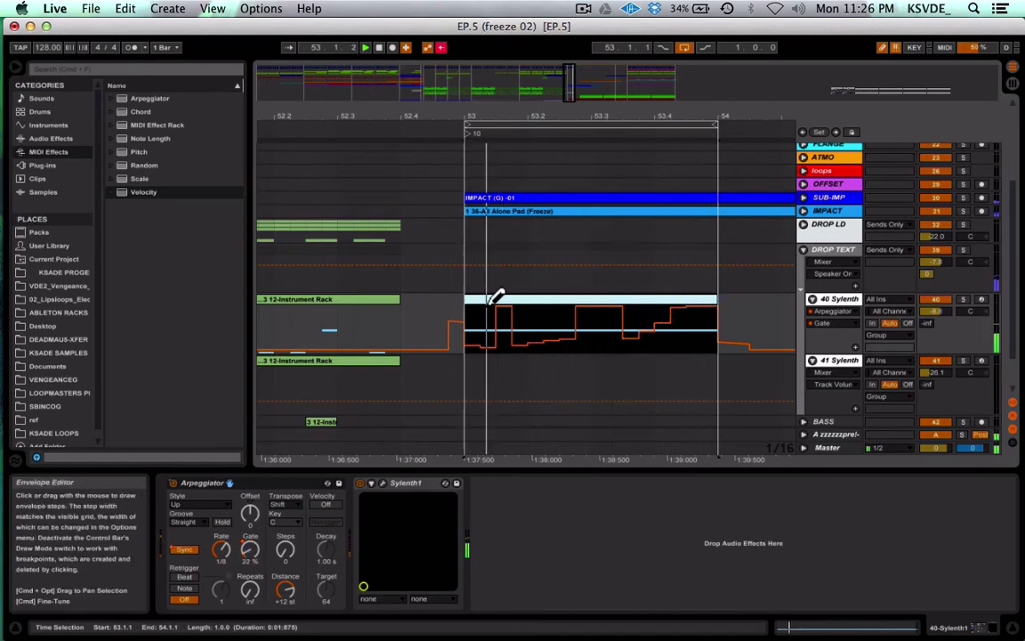
pyautogui.click(553, 302)
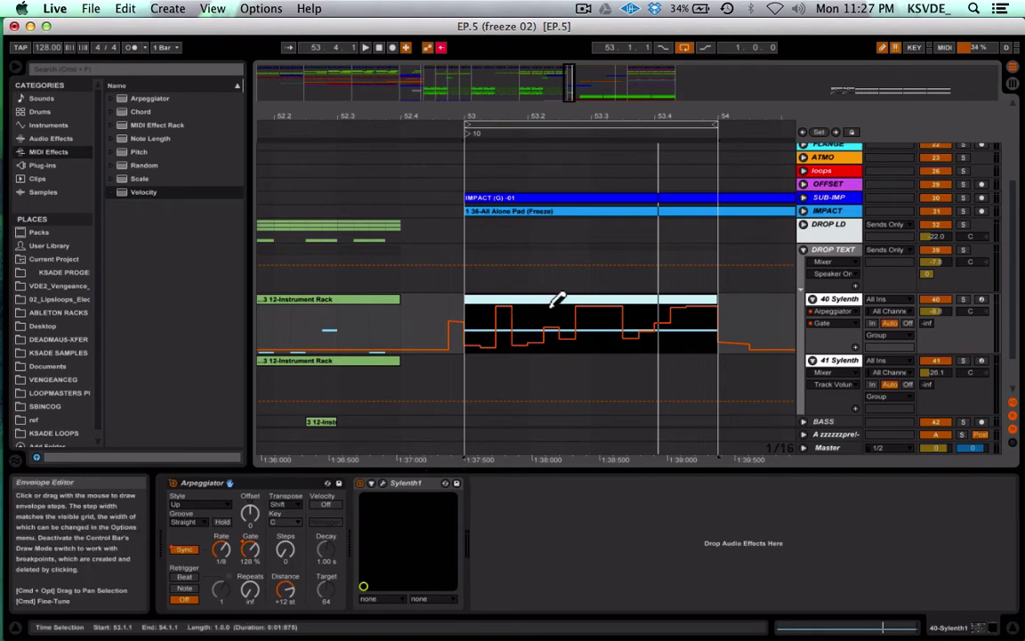
# Switch the track's displayed envelope to the Arpeggiator's Synced Rate, comparing it briefly with the Gate envelope
pyautogui.click(834, 323)
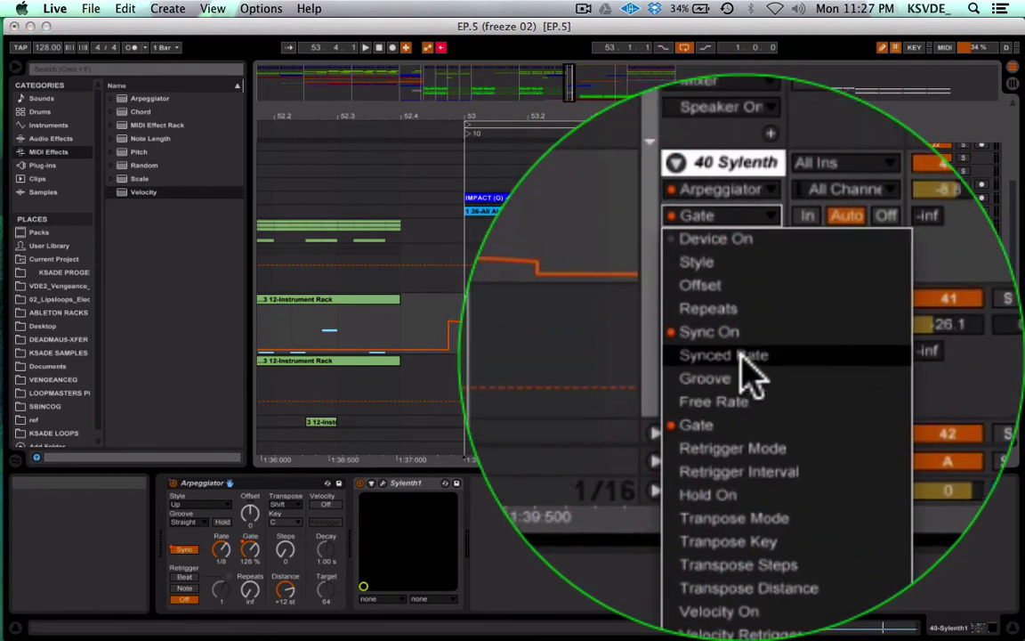
pyautogui.click(845, 394)
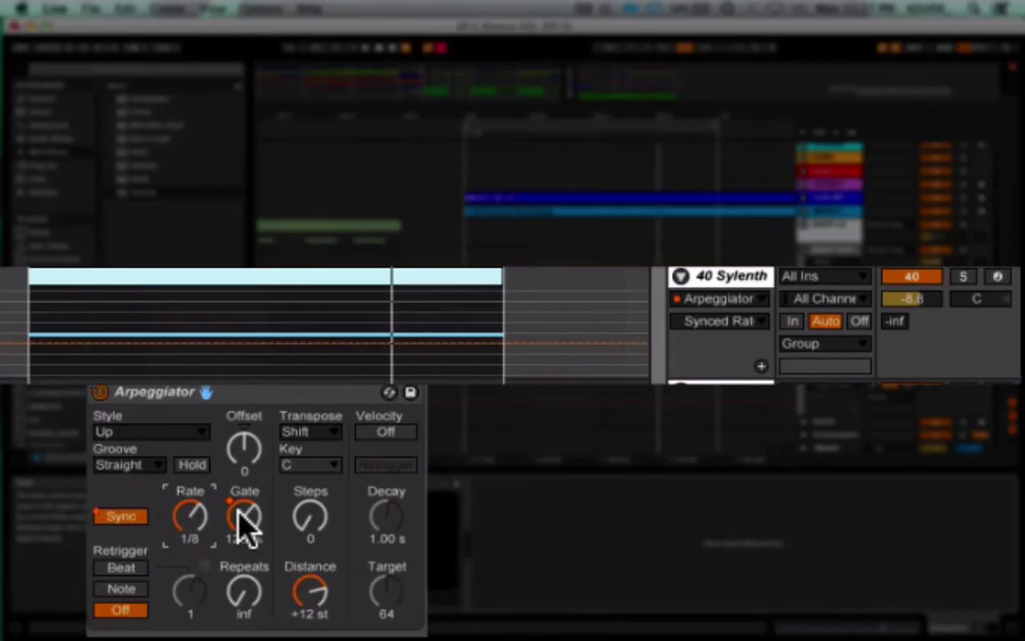
pyautogui.click(248, 547)
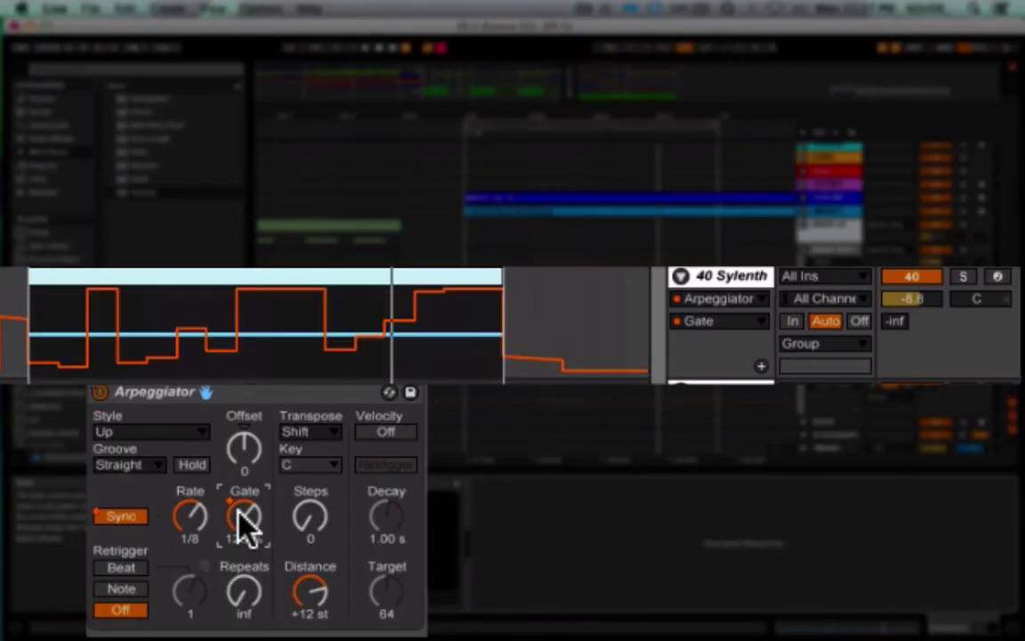
pyautogui.click(191, 515)
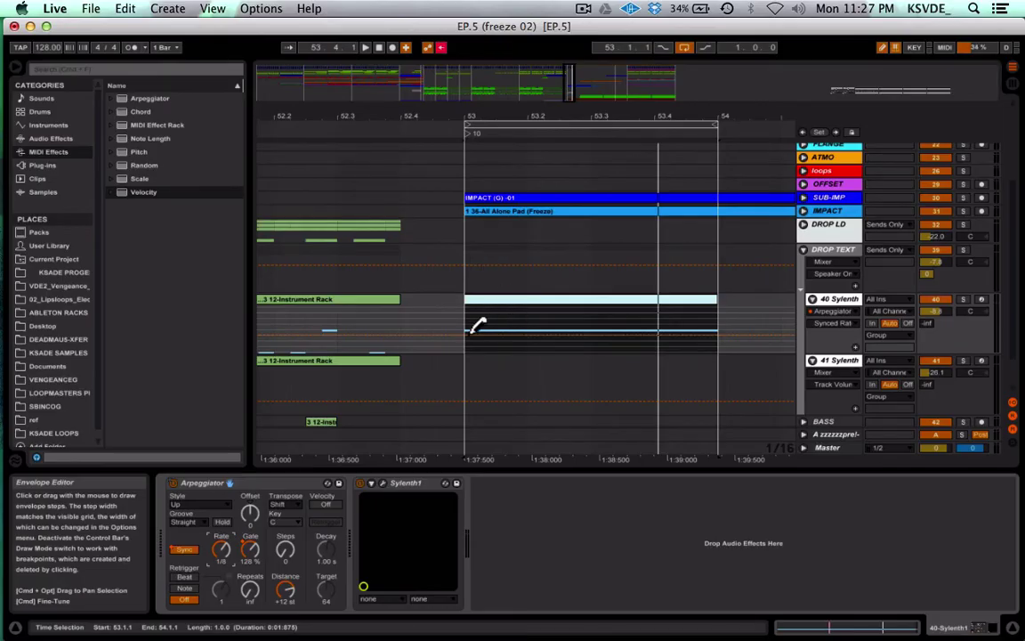
# Draw a stepped Synced Rate envelope with varied high and low rates across bar 53 while listening to the loop
pyautogui.moveTo(475, 317); pyautogui.dragTo(525, 312)
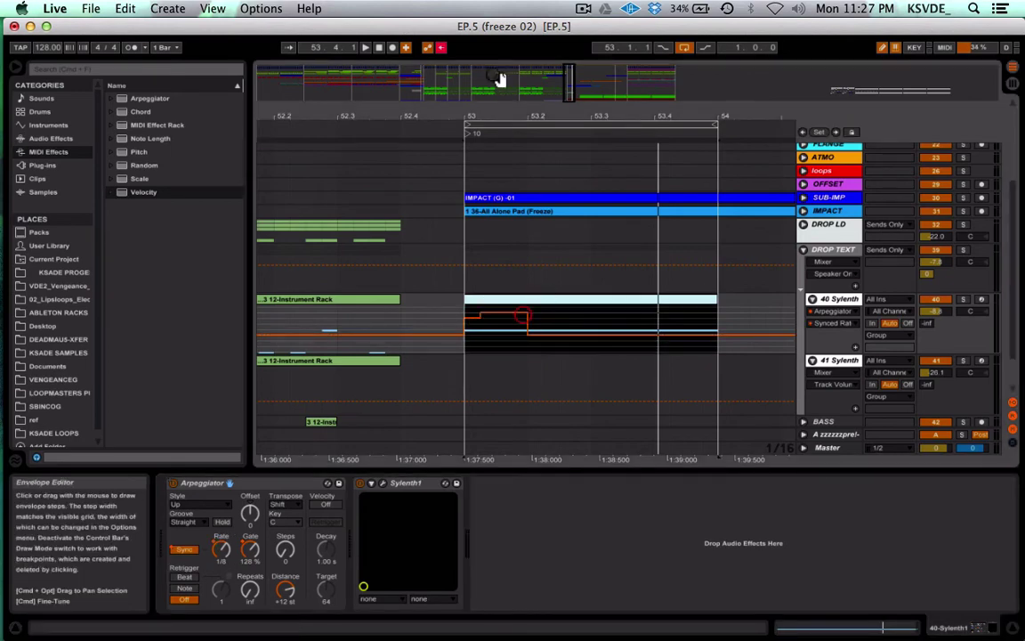
pyautogui.press('space')
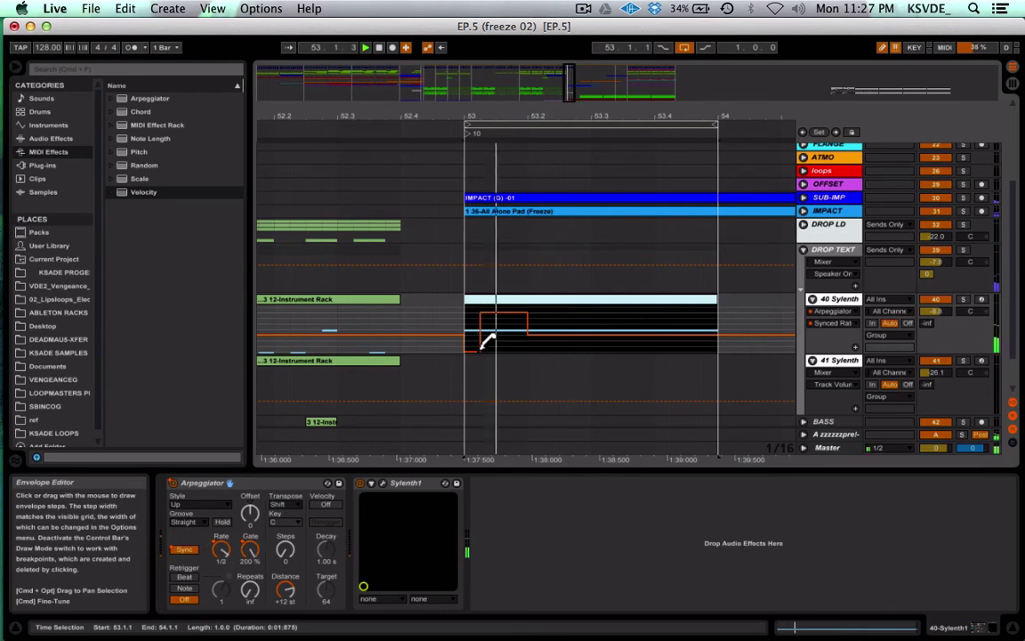
pyautogui.moveTo(481, 348); pyautogui.dragTo(531, 302)
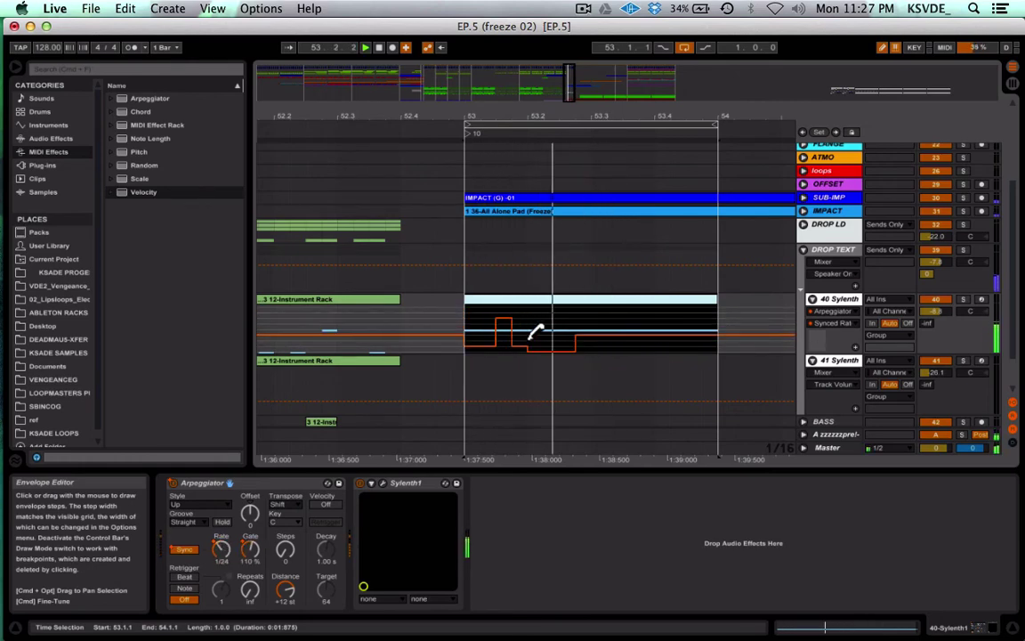
pyautogui.moveTo(560, 323); pyautogui.dragTo(561, 303)
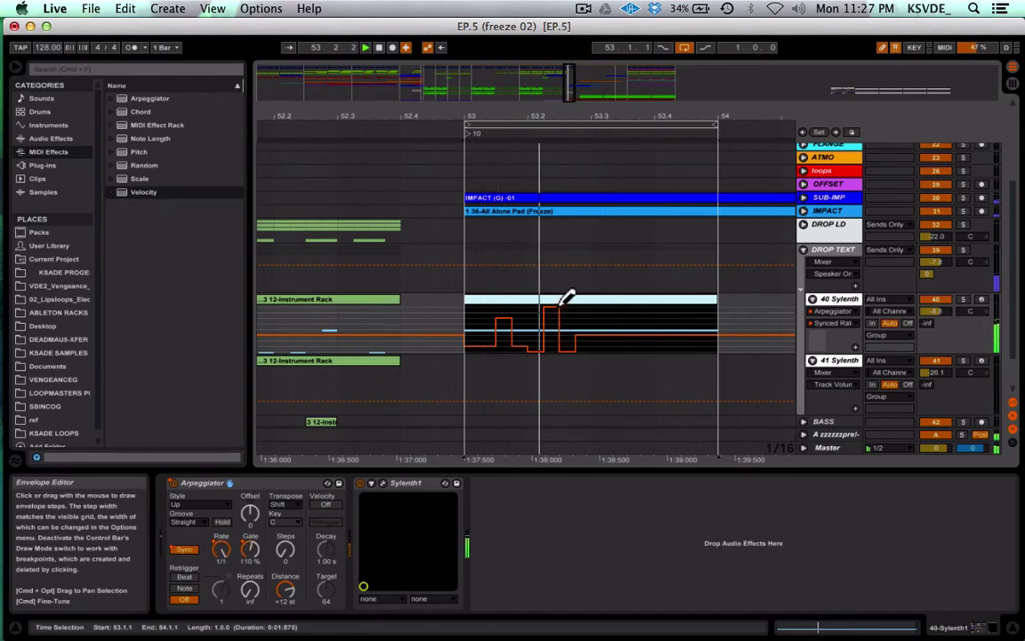
pyautogui.moveTo(635, 318); pyautogui.dragTo(668, 418)
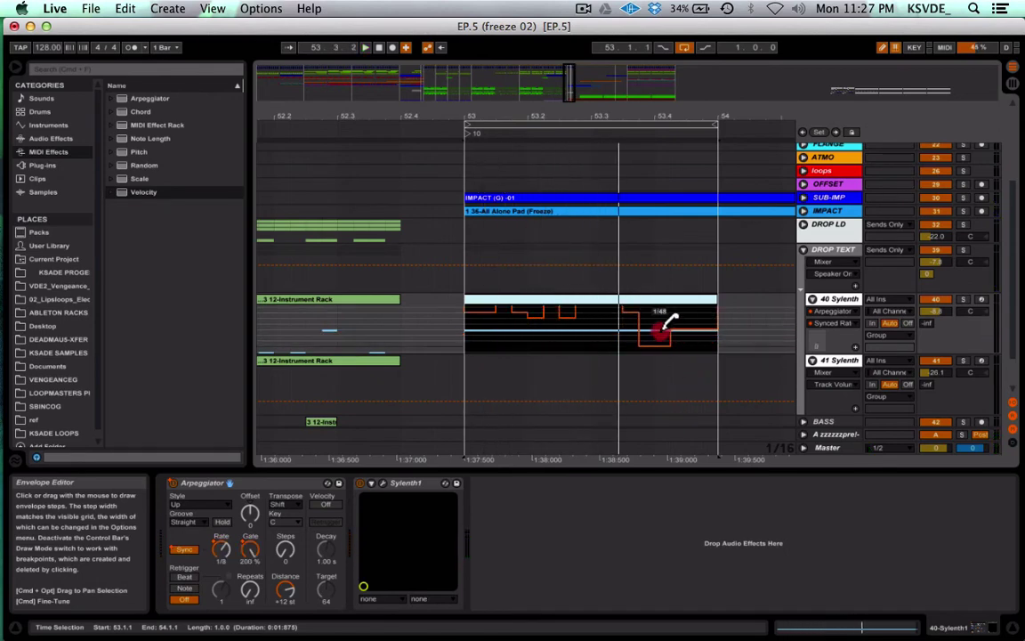
pyautogui.moveTo(660, 330); pyautogui.dragTo(690, 304)
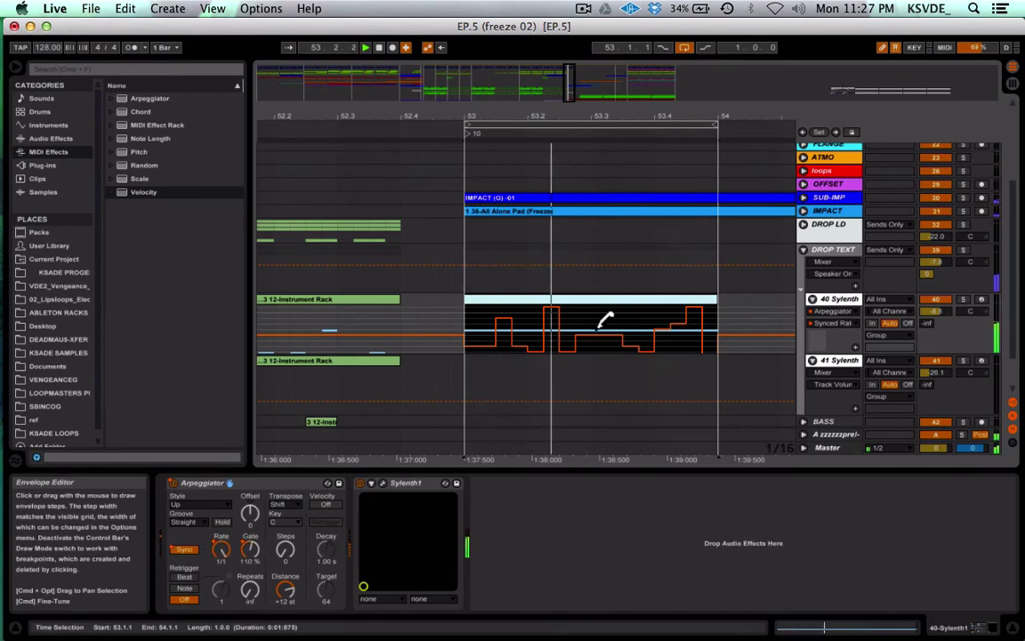
pyautogui.press('super+z')
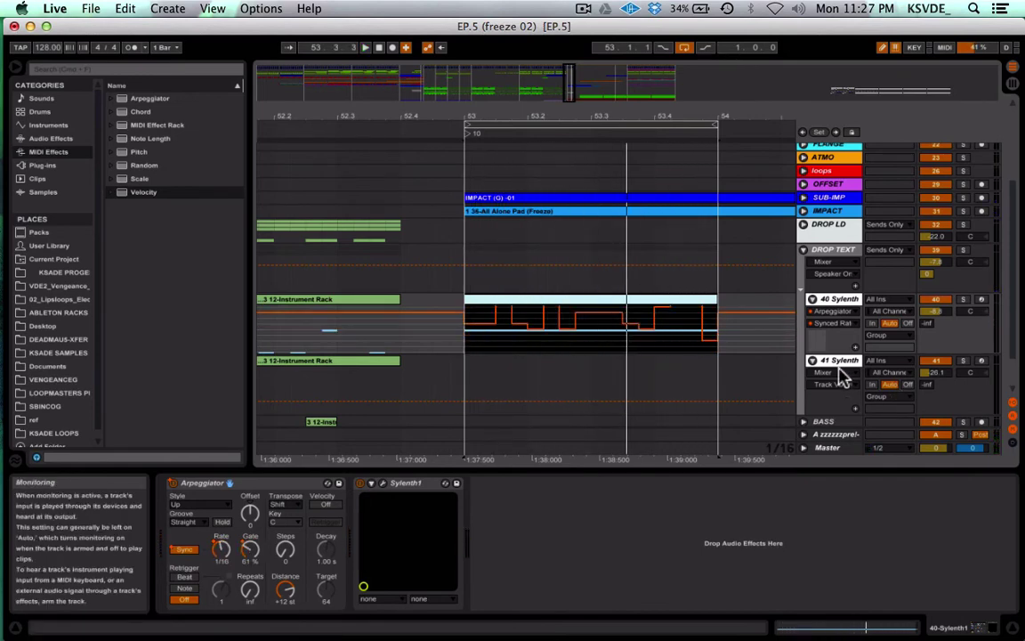
# Make the 40-Sylenth1 track lane taller and leave Draw Mode for breakpoint editing of the Synced Rate envelope
pyautogui.moveTo(841, 351); pyautogui.dragTo(841, 426)
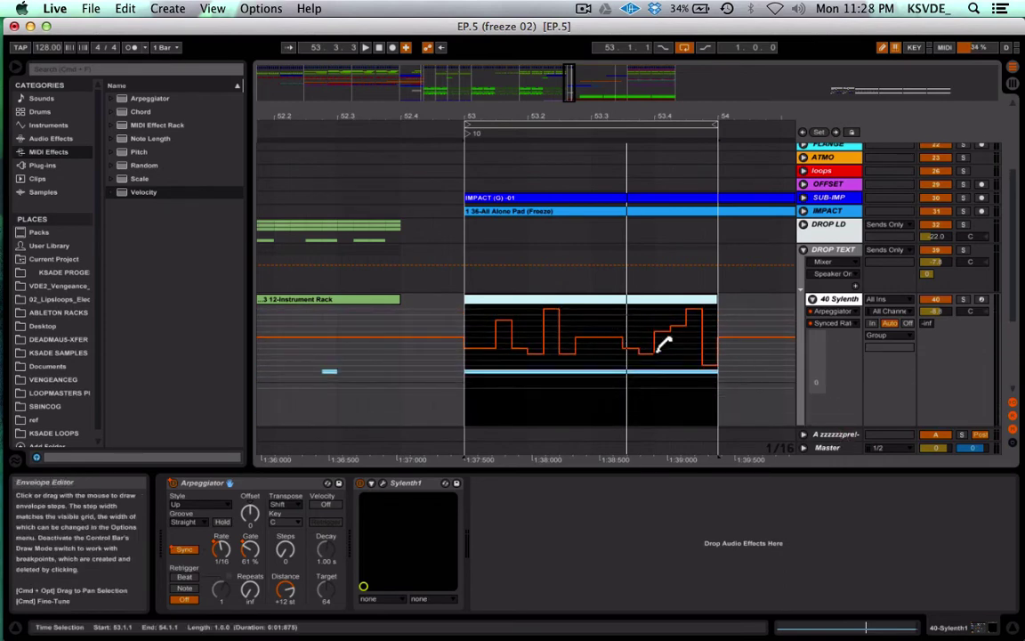
pyautogui.press('b')
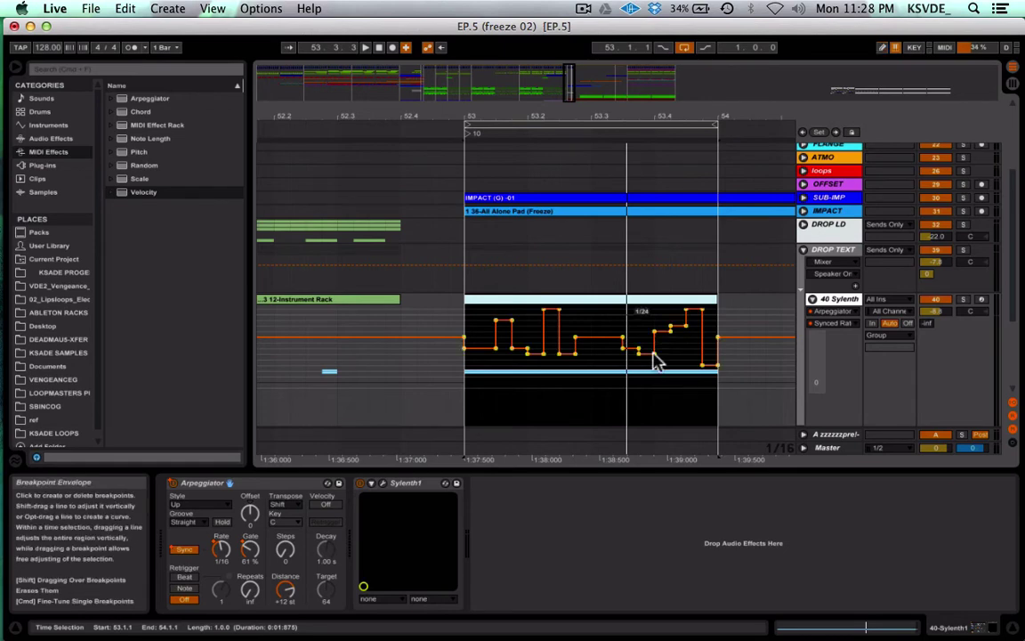
pyautogui.click(640, 325)
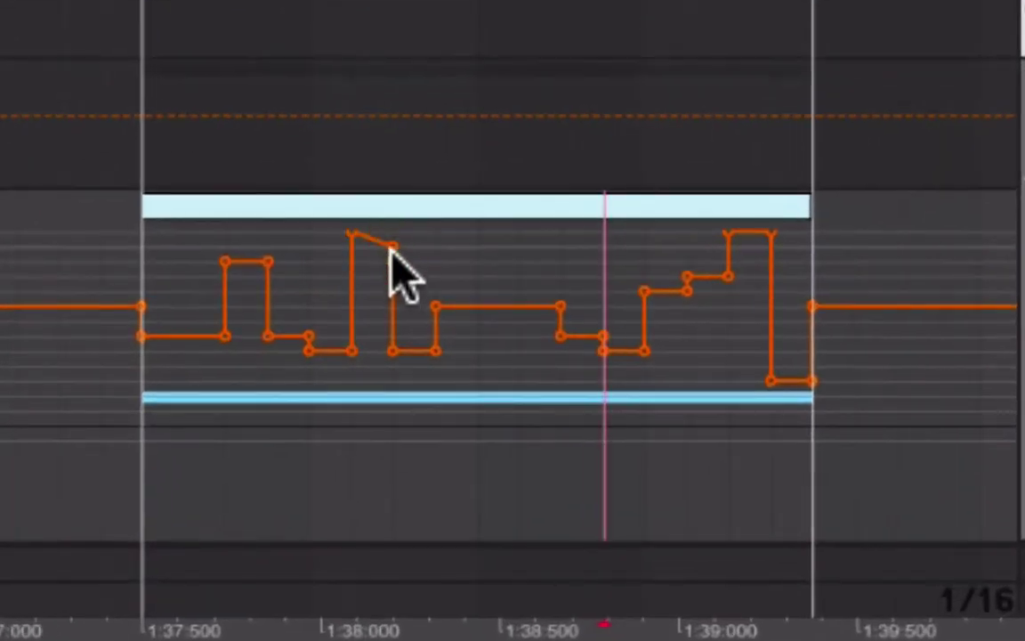
# Delete the upper breakpoints that end the first tall peak and the middle plateau, turning both into falling slopes
pyautogui.click(390, 248)
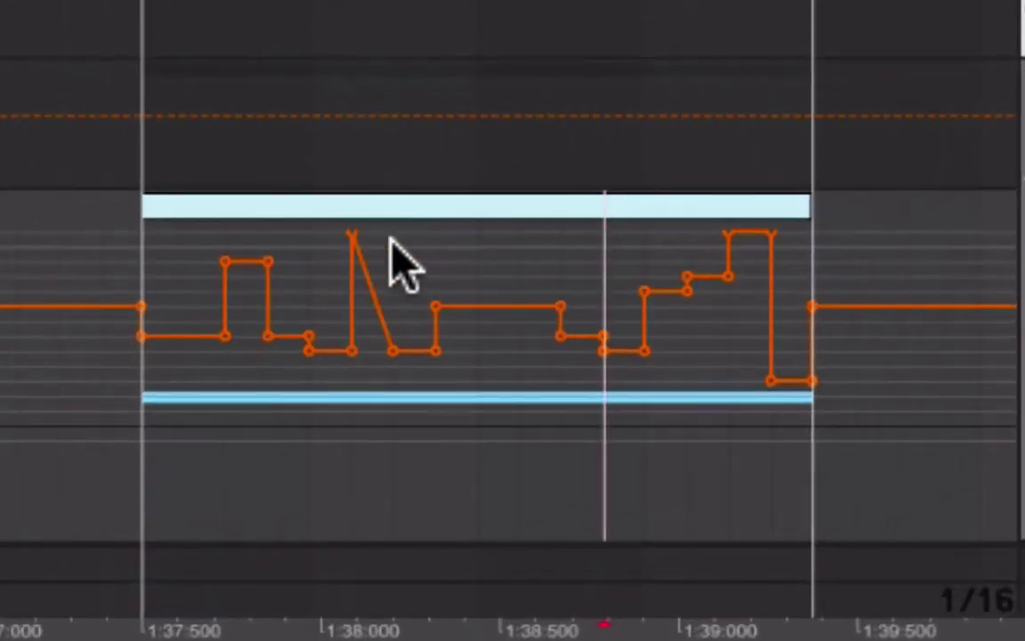
pyautogui.click(561, 307)
pyautogui.hotkey('ctrl', 'z')
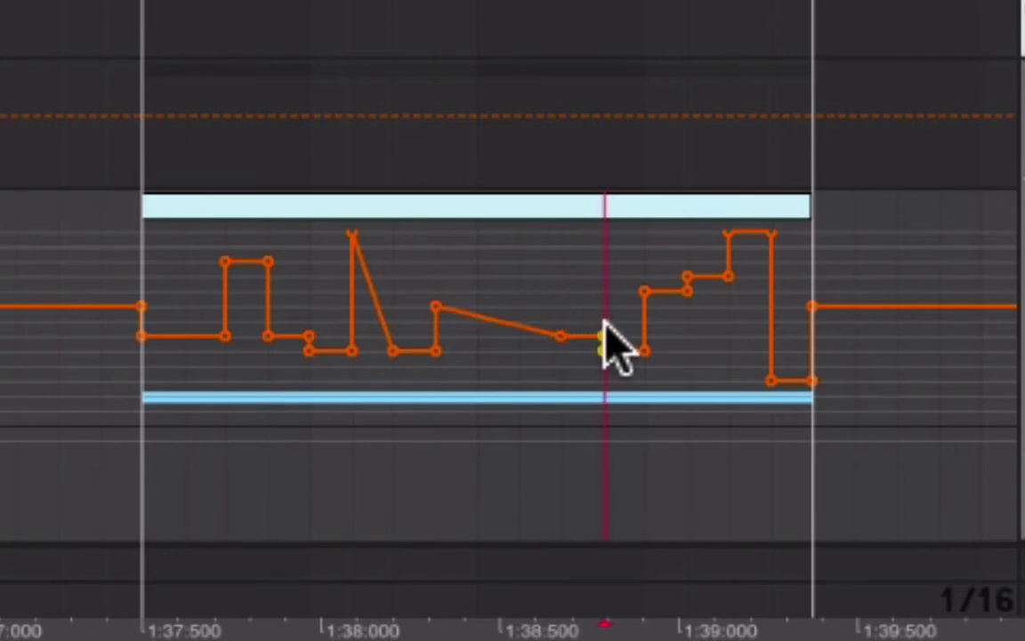
# Delete the rising staircase's intermediate breakpoints around 53.4 to form one straight ramp up to the final peak
pyautogui.click(645, 291)
pyautogui.click(686, 291)
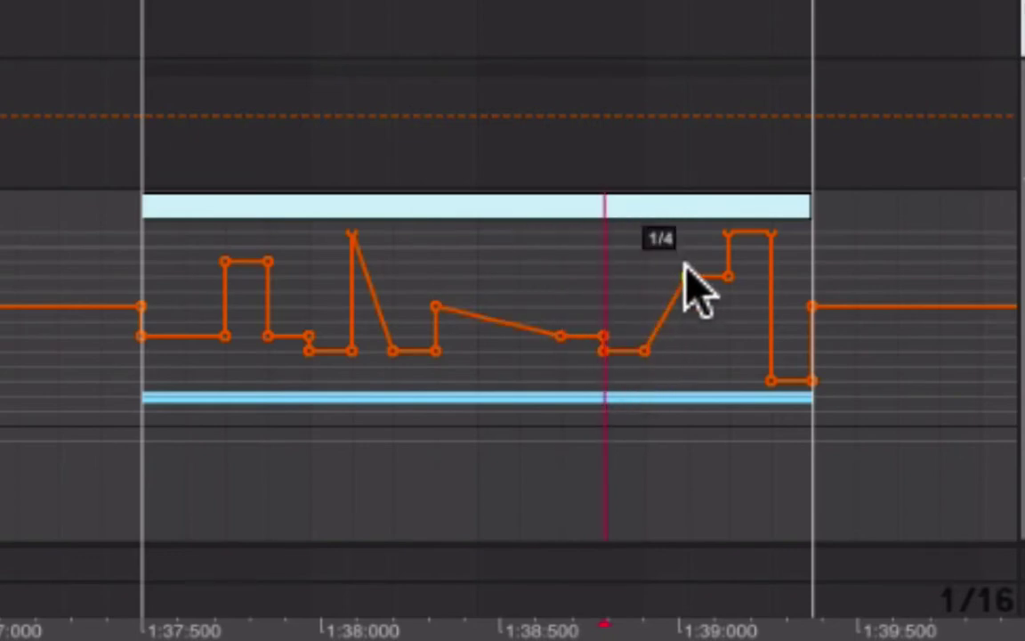
pyautogui.click(687, 277)
pyautogui.moveTo(657, 253)
pyautogui.mouseDown()
pyautogui.moveTo(750, 246)
pyautogui.moveTo(740, 252)
pyautogui.mouseUp()
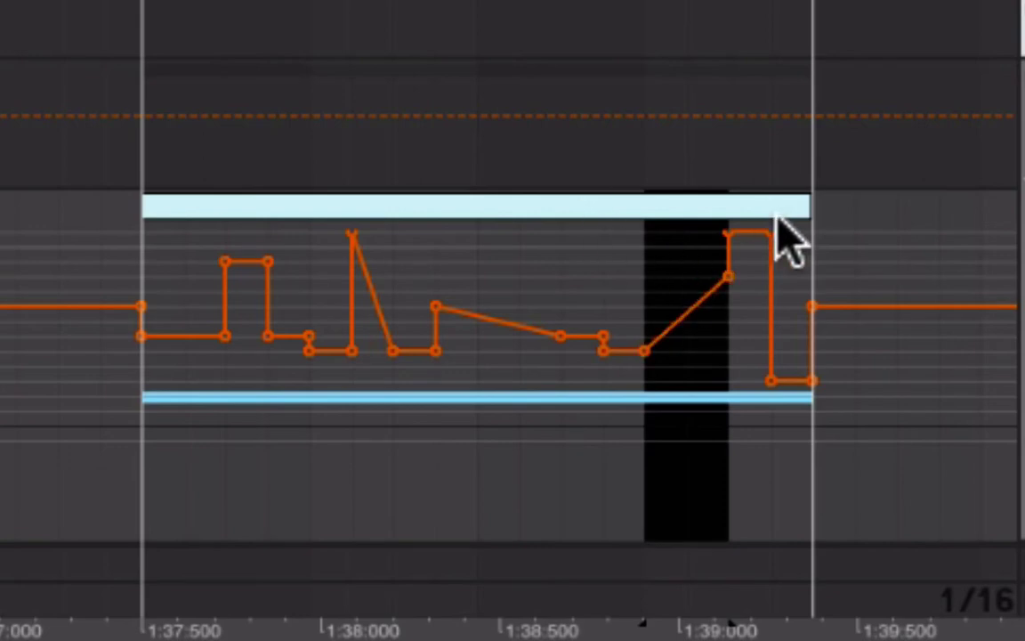
pyautogui.click(670, 298)
pyautogui.click(800, 613)
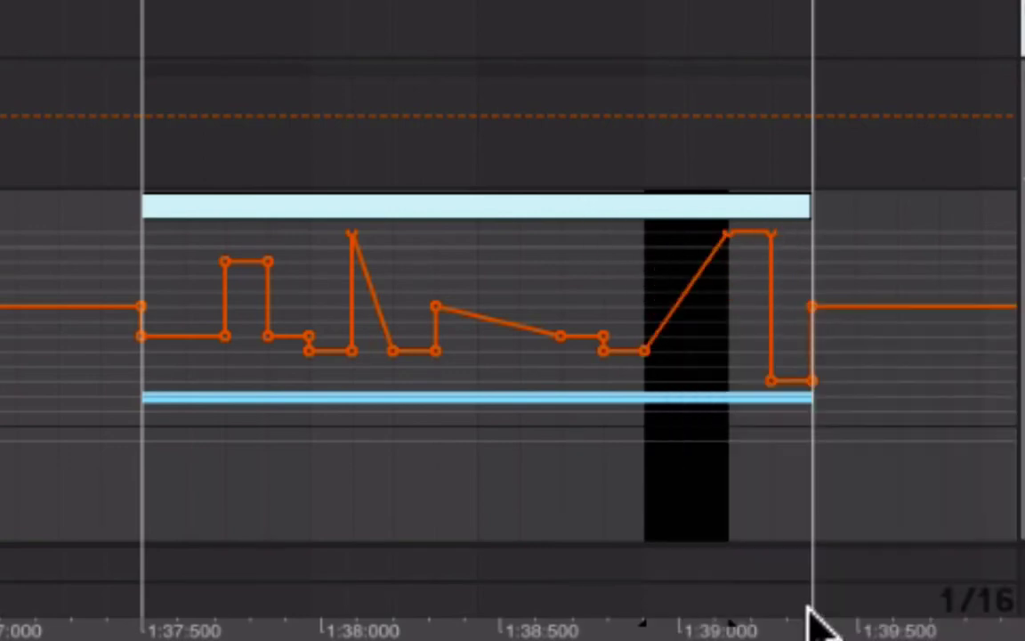
pyautogui.click(725, 287)
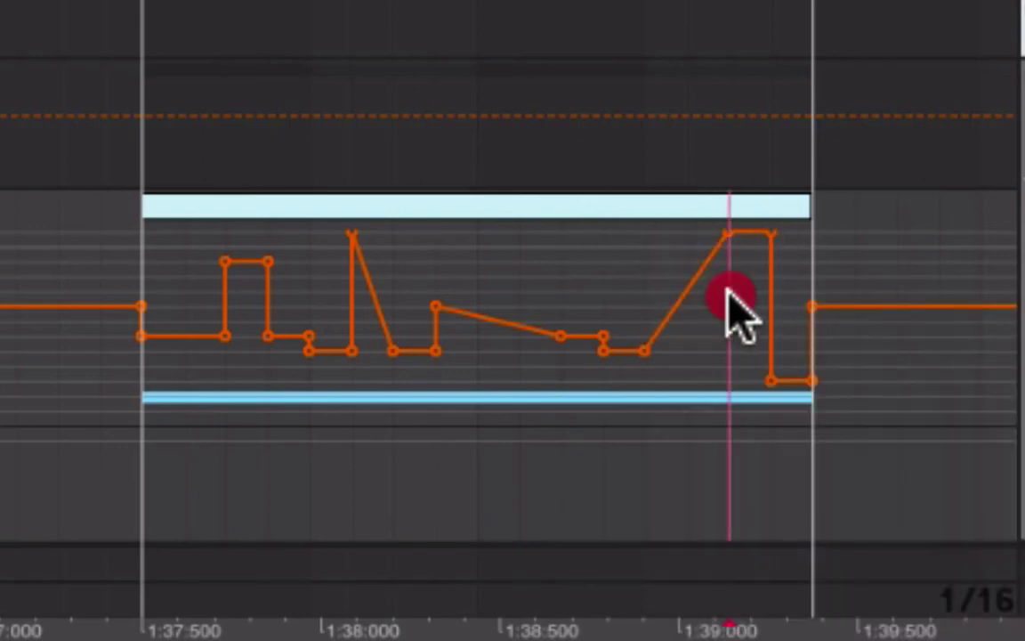
# Select the stretch just before the first tall peak and clear its stepped envelope points to leave a V-shaped dip
pyautogui.click(282, 284)
pyautogui.moveTo(281, 285); pyautogui.dragTo(345, 286)
pyautogui.rightClick(320, 283)
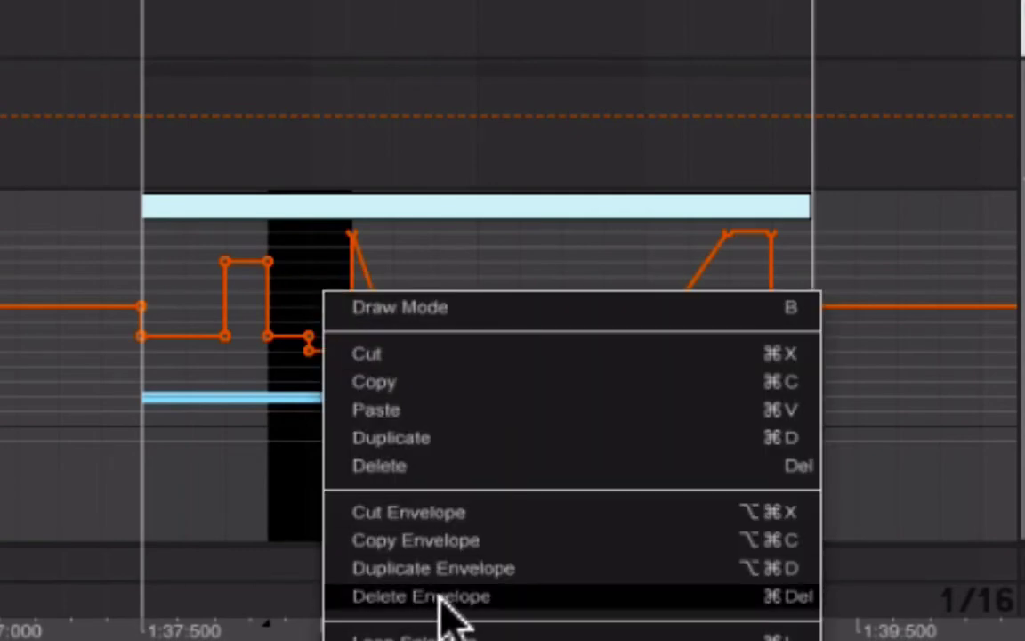
pyautogui.click(442, 598)
pyautogui.click(311, 328)
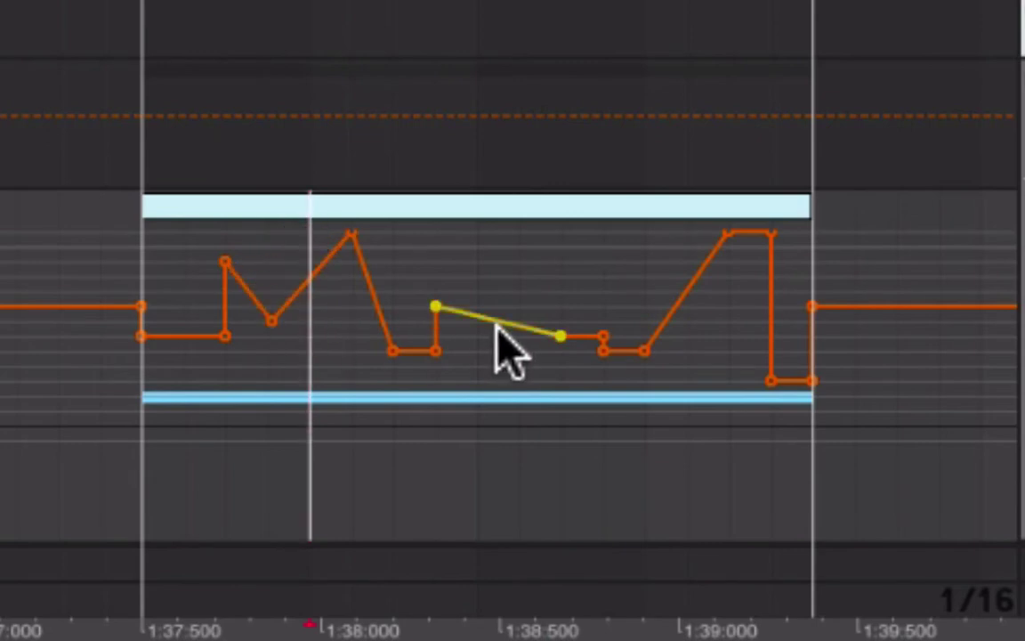
# Reduce the low steps before the final ramp to a single breakpoint and bend the ramp into a late-rising curve
pyautogui.moveTo(600, 347)
pyautogui.mouseDown()
pyautogui.moveTo(645, 360)
pyautogui.moveTo(611, 351)
pyautogui.mouseUp()
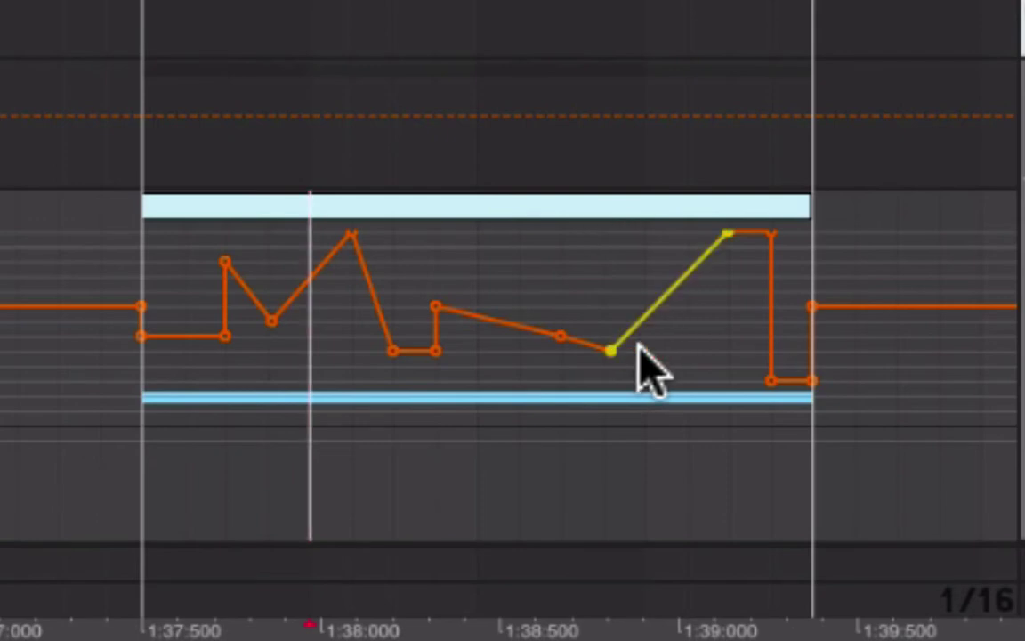
pyautogui.moveTo(661, 272); pyautogui.dragTo(703, 331)
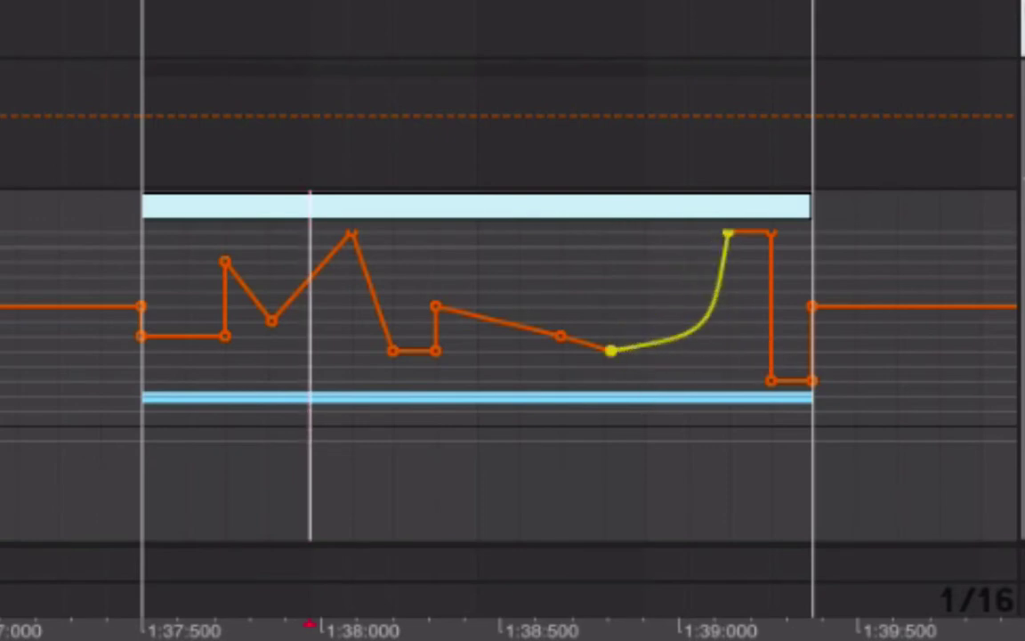
# Bend the slope falling from the first tall peak into a curve and lower that peak's breakpoint during playback
pyautogui.moveTo(365, 270); pyautogui.dragTo(398, 313)
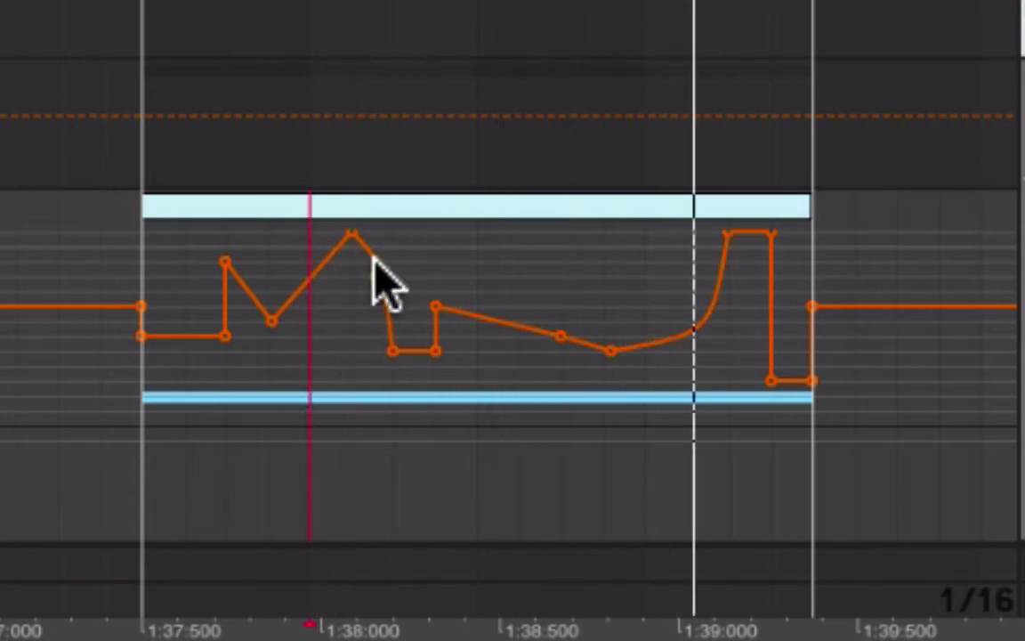
pyautogui.moveTo(378, 279); pyautogui.dragTo(285, 262)
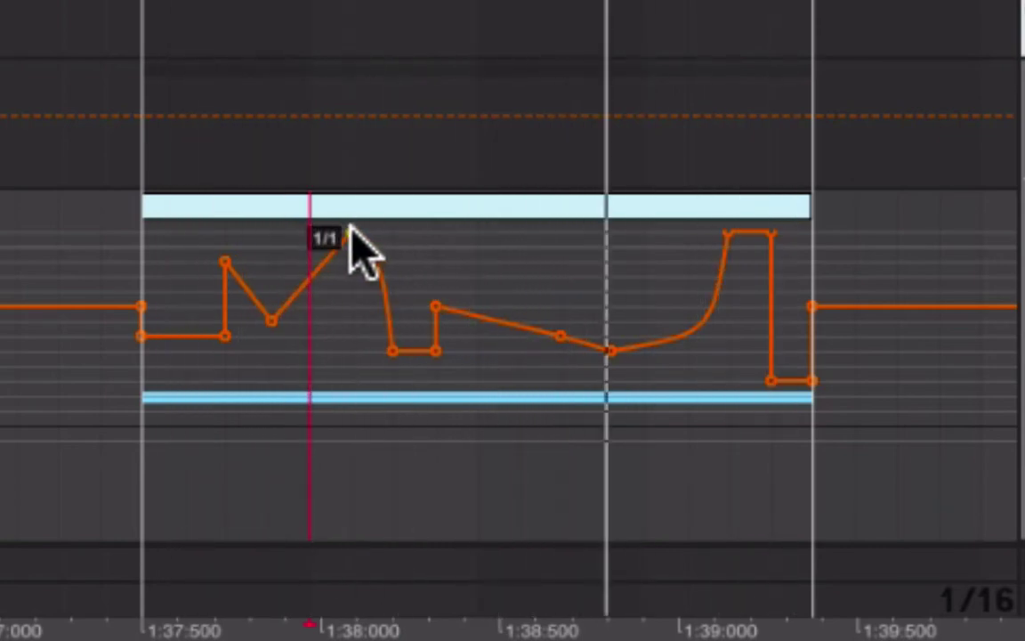
pyautogui.moveTo(352, 306); pyautogui.dragTo(351, 292)
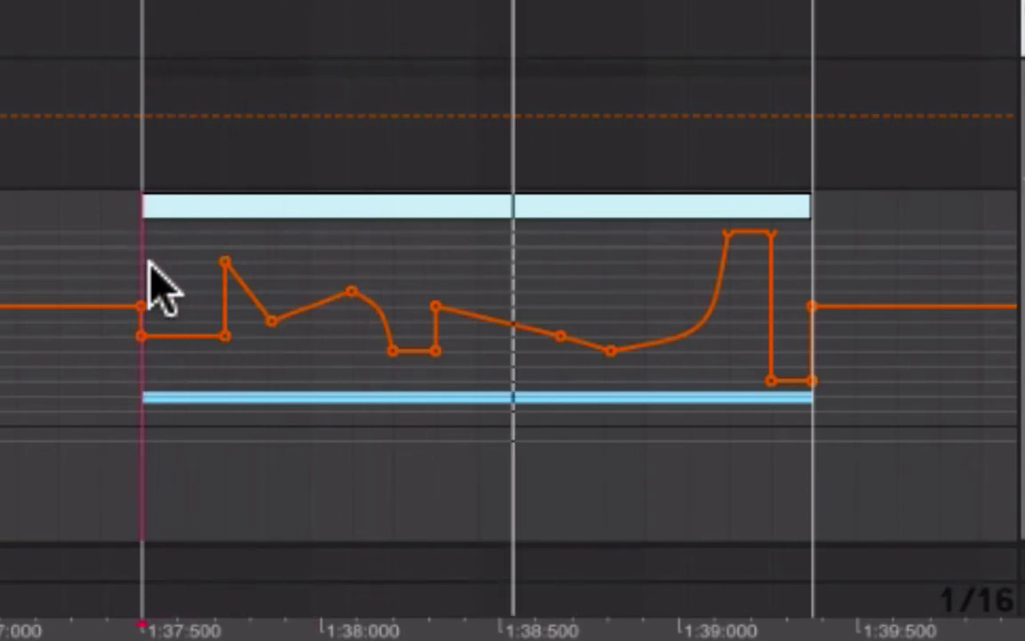
# Lower the first peak's breakpoint, raise the whole Synced Rate envelope across the clip, and play it back
pyautogui.moveTo(225, 263); pyautogui.dragTo(224, 292)
pyautogui.moveTo(139, 269); pyautogui.dragTo(801, 285)
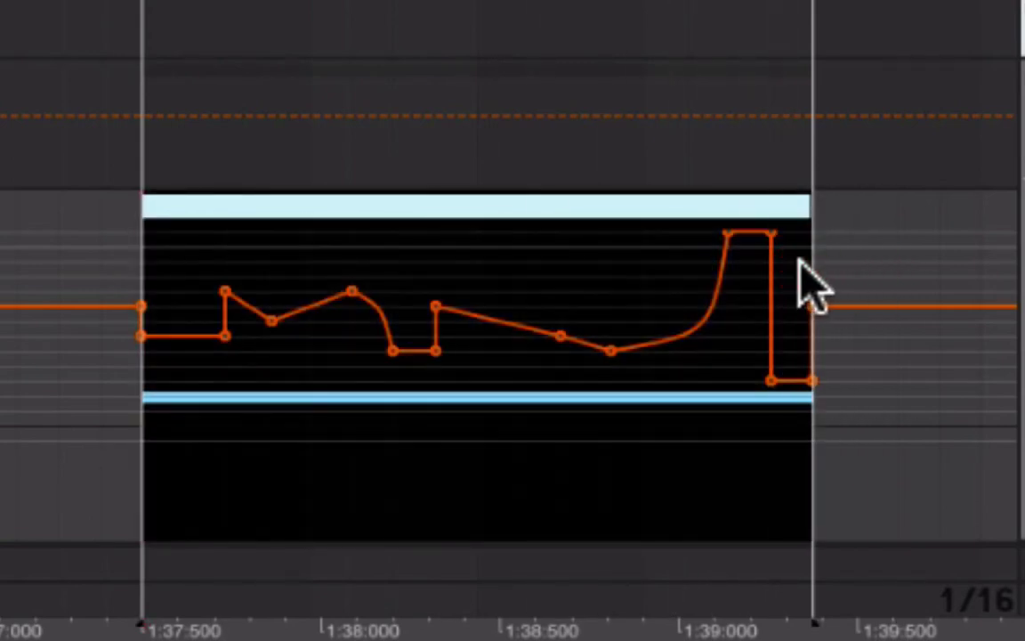
pyautogui.click(539, 320)
pyautogui.click(534, 327)
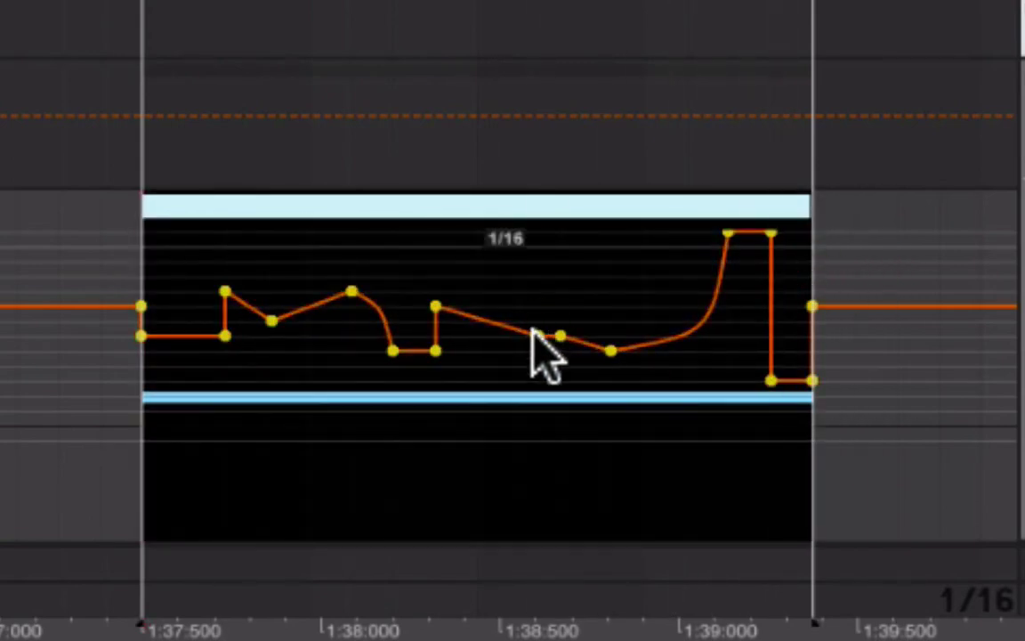
pyautogui.click(538, 336)
pyautogui.moveTo(538, 335); pyautogui.dragTo(538, 291)
pyautogui.press('space')
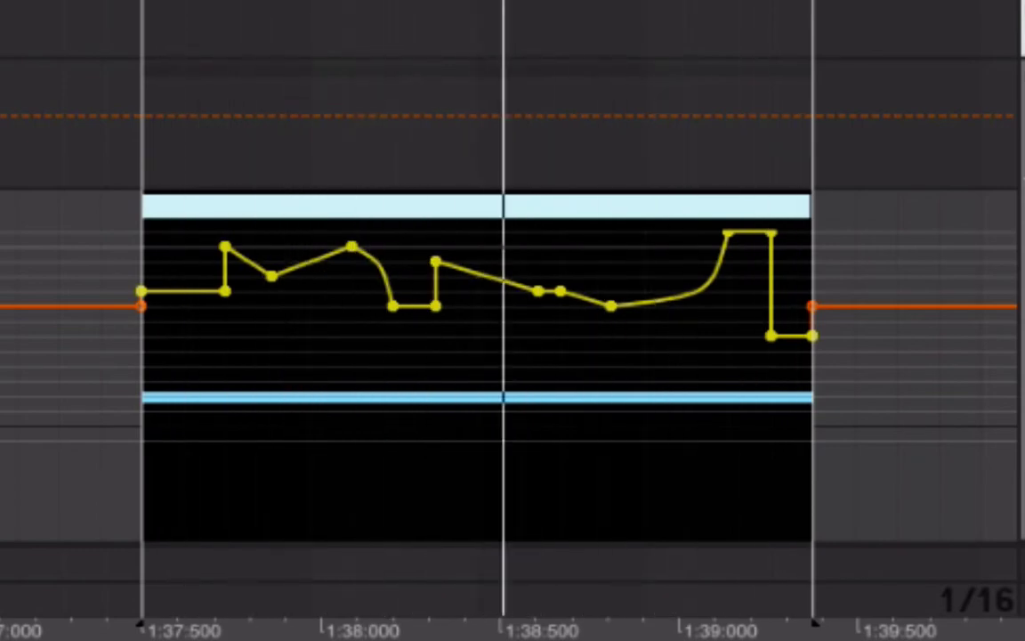
# Select the second half of the clip, lower its stretch of the envelope, and play the result
pyautogui.click(560, 331)
pyautogui.click(522, 346)
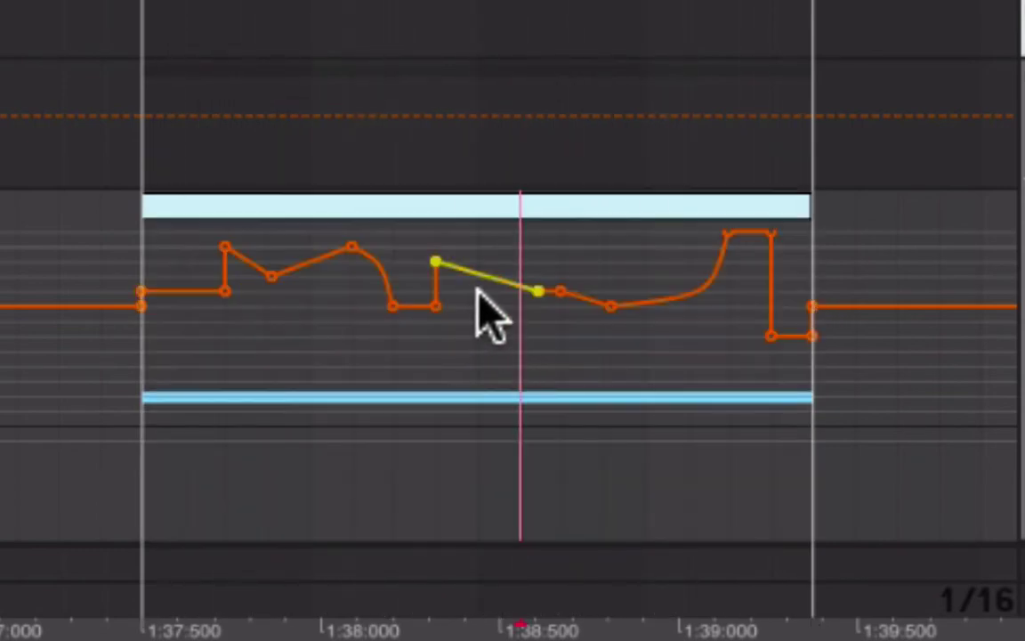
pyautogui.moveTo(476, 312)
pyautogui.mouseDown()
pyautogui.moveTo(710, 303)
pyautogui.moveTo(815, 316)
pyautogui.mouseUp()
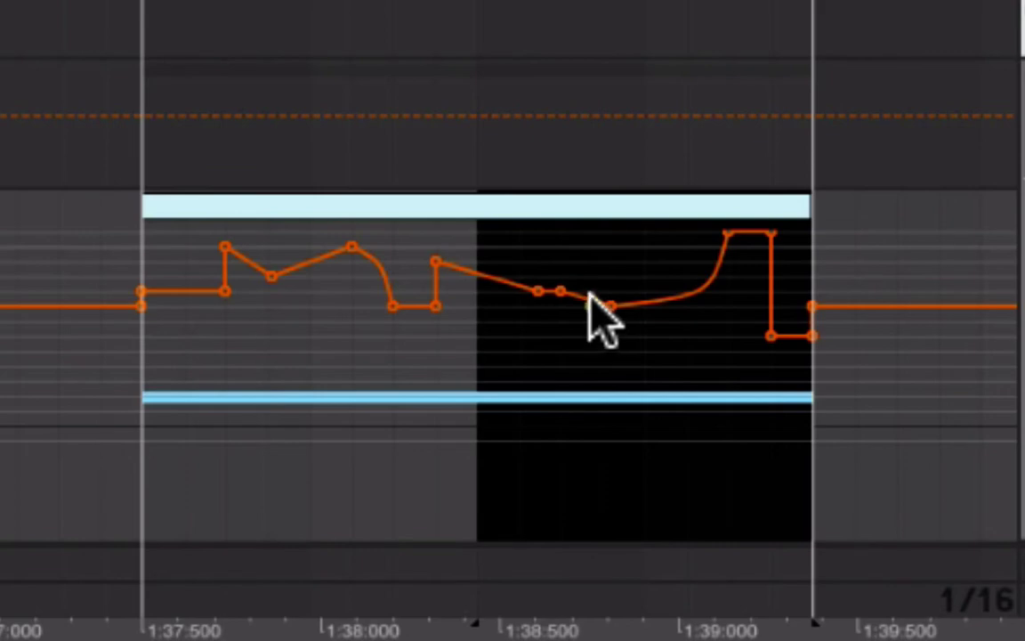
pyautogui.click(649, 338)
pyautogui.moveTo(640, 307); pyautogui.dragTo(640, 381)
pyautogui.press('space')
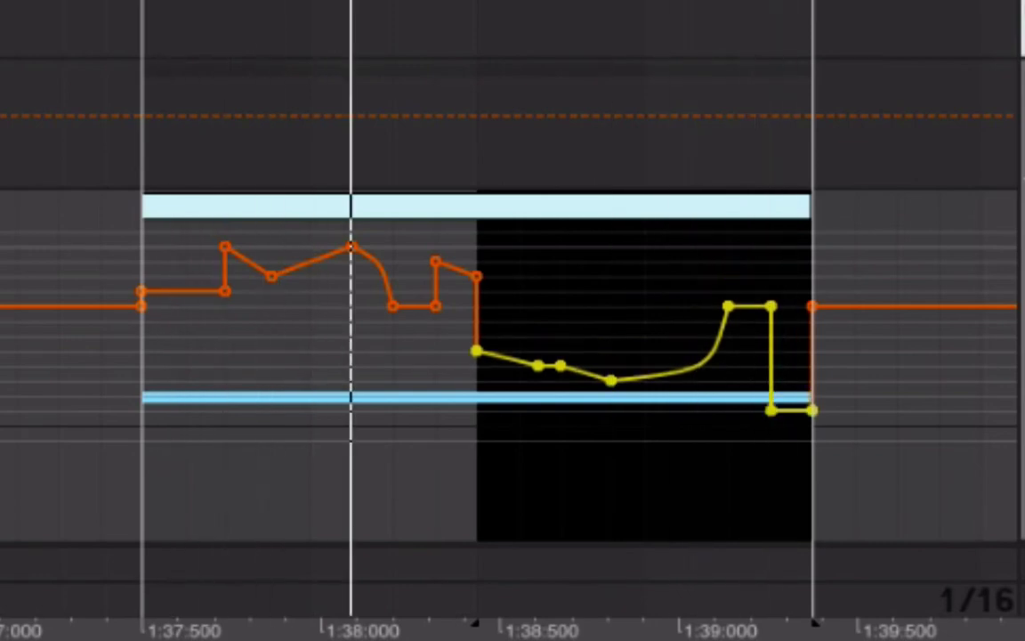
# Clear the low breakpoints in the clip's second half to leave one ramp up to the plateau, and bend it into an early-rising curve
pyautogui.click(577, 313)
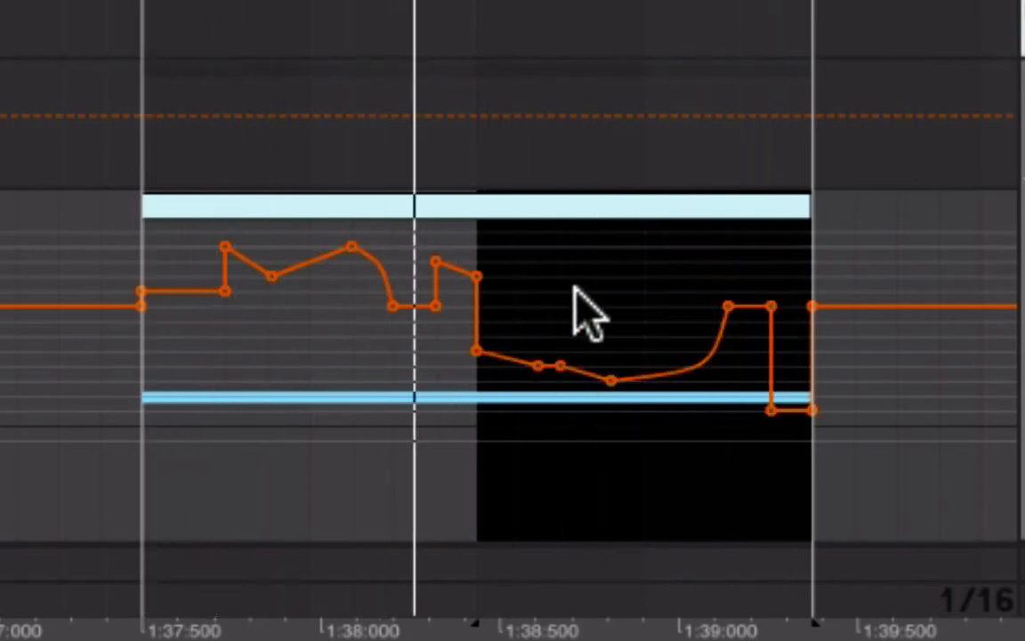
pyautogui.moveTo(522, 343); pyautogui.dragTo(652, 347)
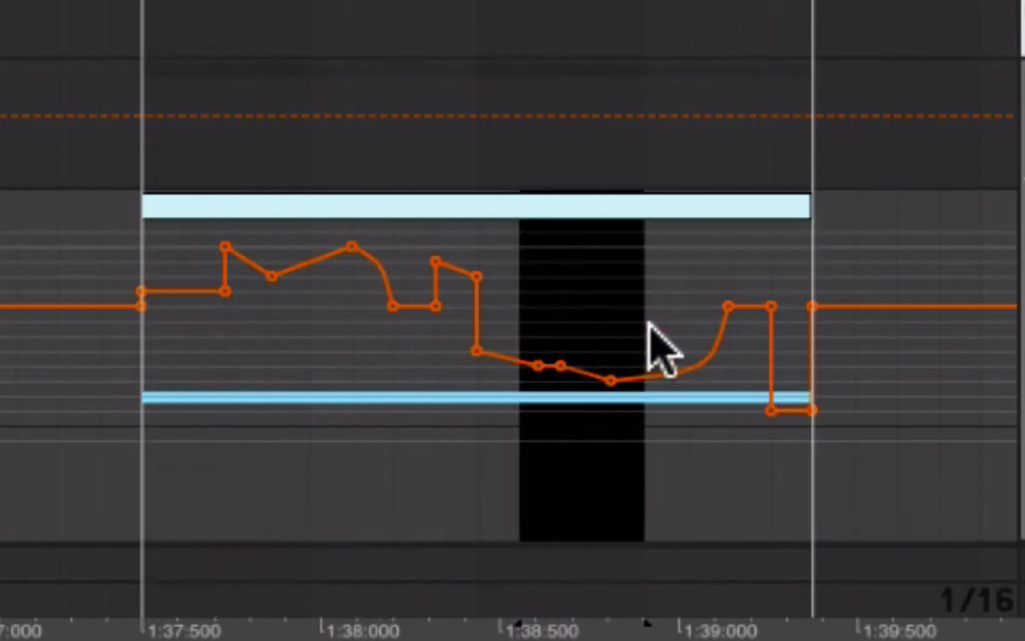
pyautogui.click(592, 331)
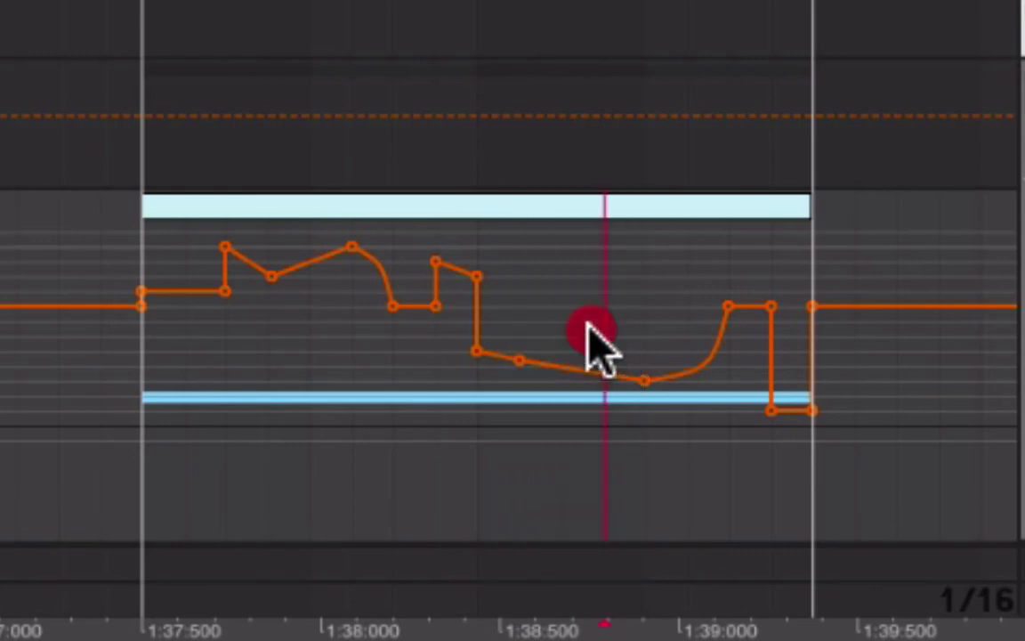
pyautogui.moveTo(519, 360); pyautogui.dragTo(520, 380)
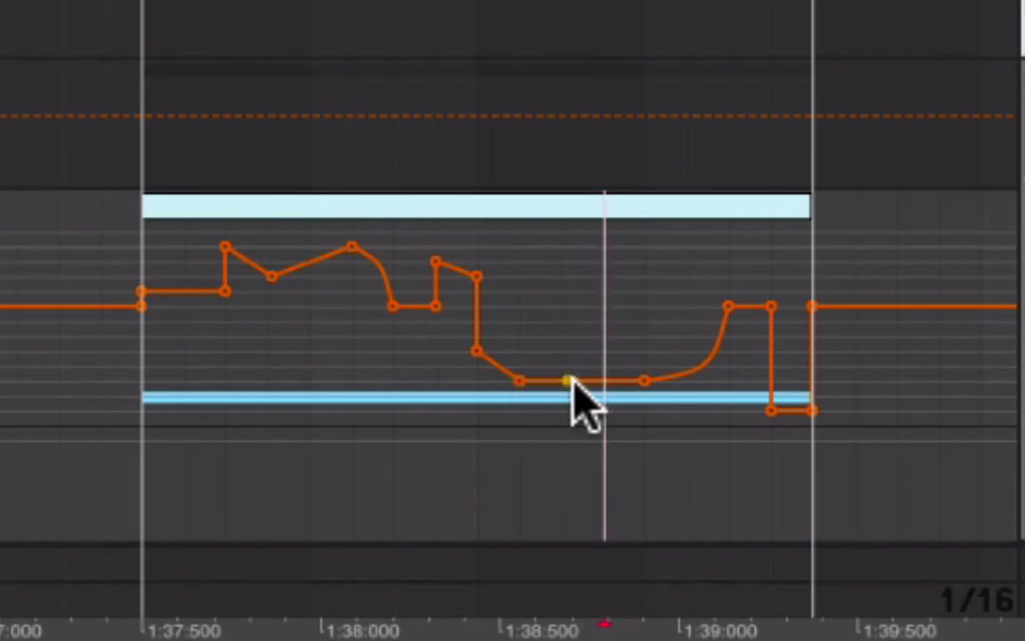
pyautogui.click(642, 380)
pyautogui.click(624, 350)
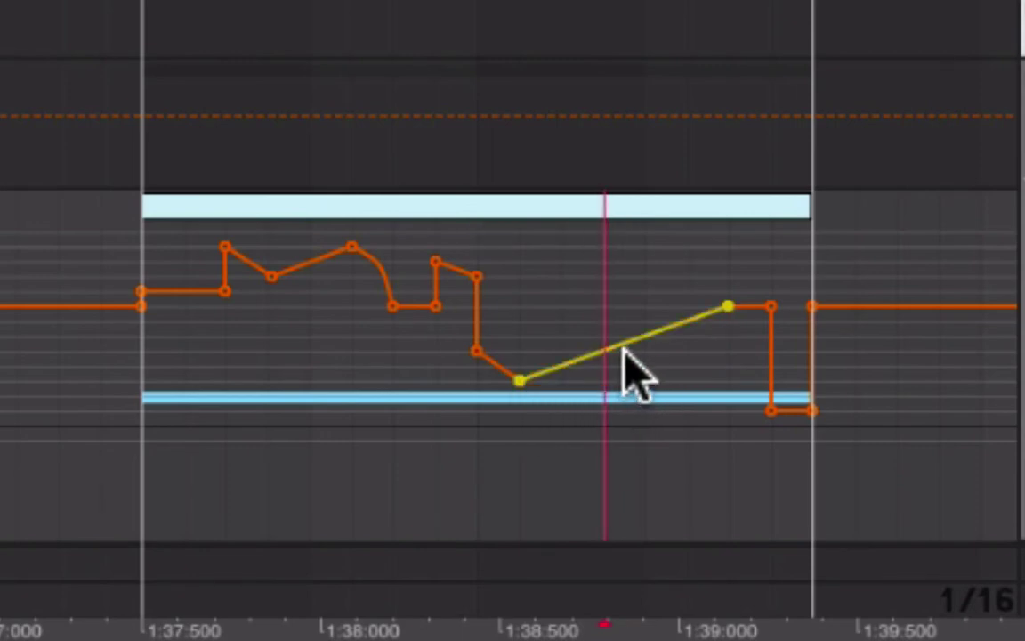
pyautogui.moveTo(626, 365)
pyautogui.mouseDown()
pyautogui.moveTo(614, 352)
pyautogui.moveTo(565, 366)
pyautogui.mouseUp()
pyautogui.press('space')
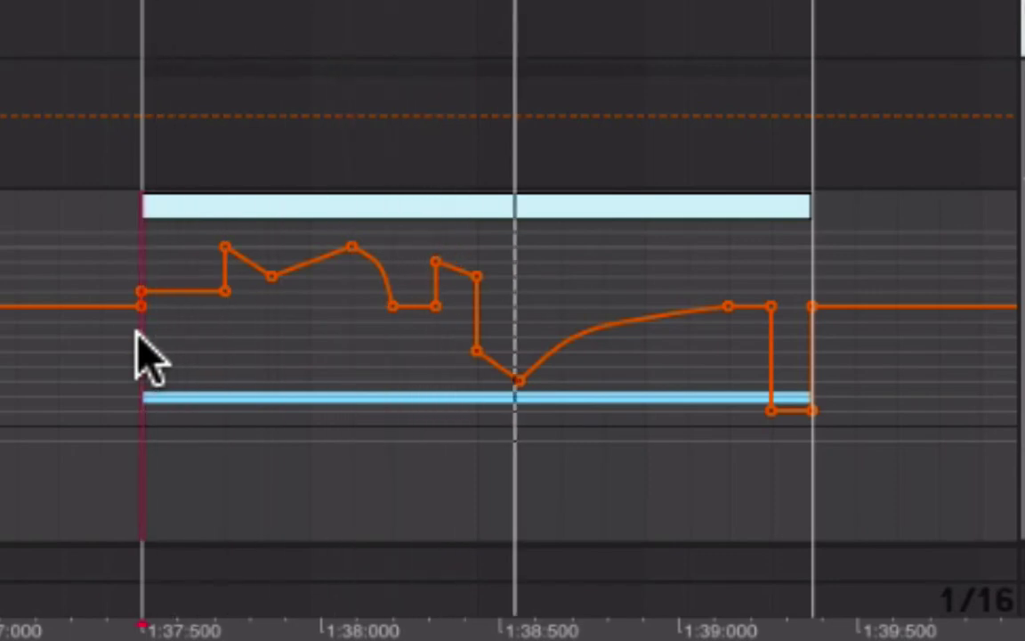
# Rebend the ramp into a gentle late-rising curve and draw a high step over the clip's final sixteenth
pyautogui.click(607, 331)
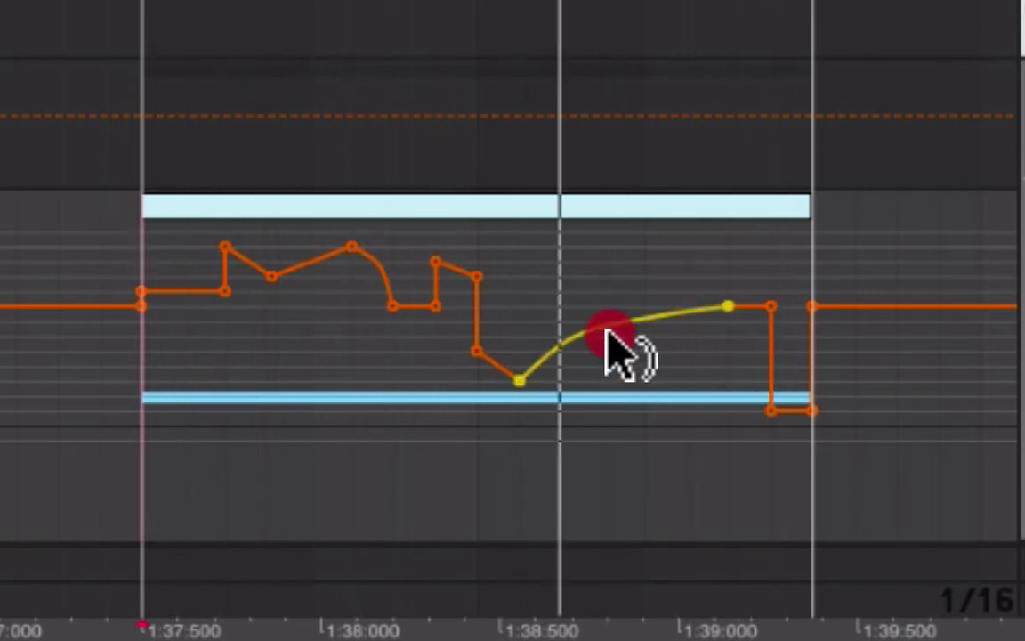
pyautogui.moveTo(607, 334); pyautogui.dragTo(608, 360)
pyautogui.press('b')
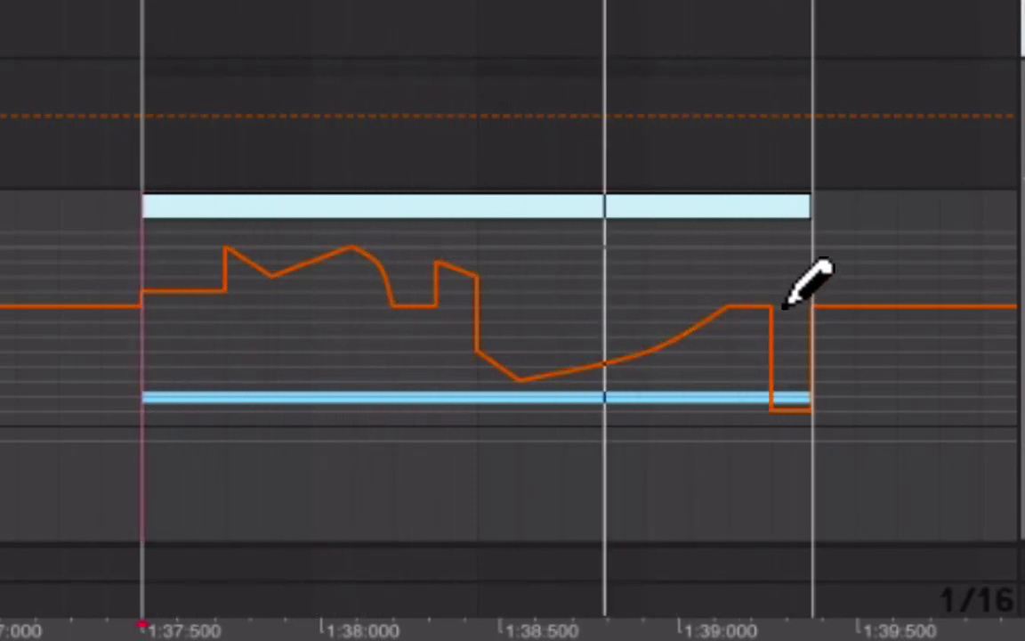
pyautogui.moveTo(785, 304); pyautogui.dragTo(797, 239)
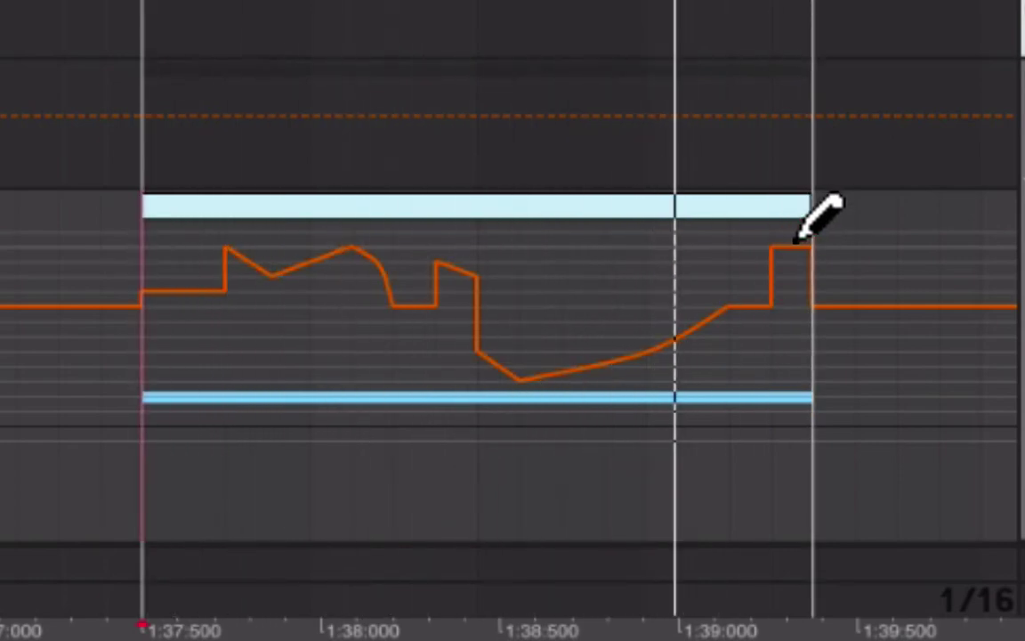
pyautogui.press('b')
pyautogui.click(643, 359)
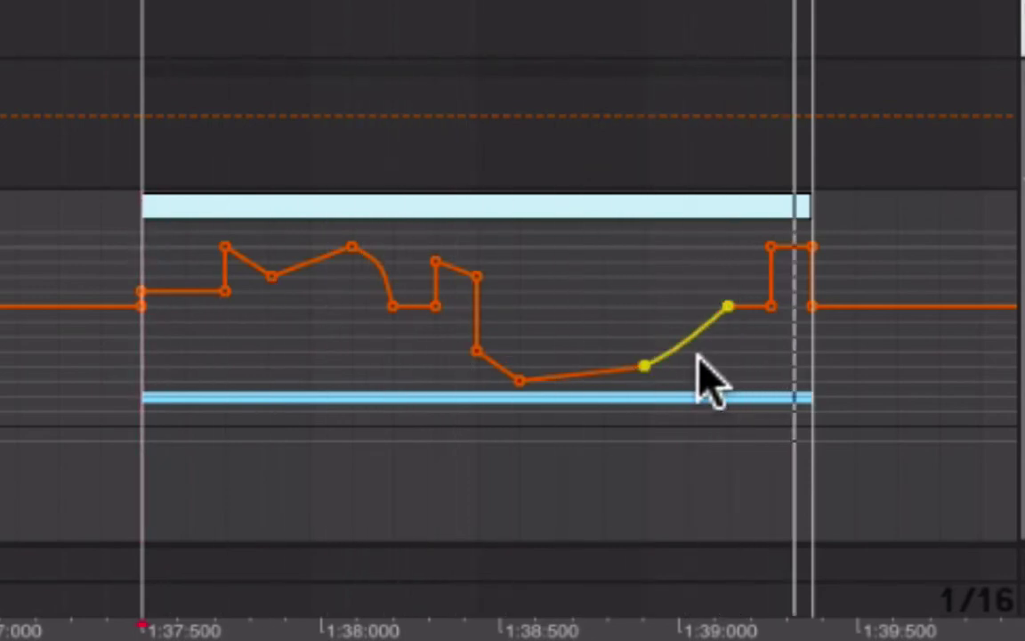
pyautogui.moveTo(641, 361); pyautogui.dragTo(579, 367)
pyautogui.click(633, 382)
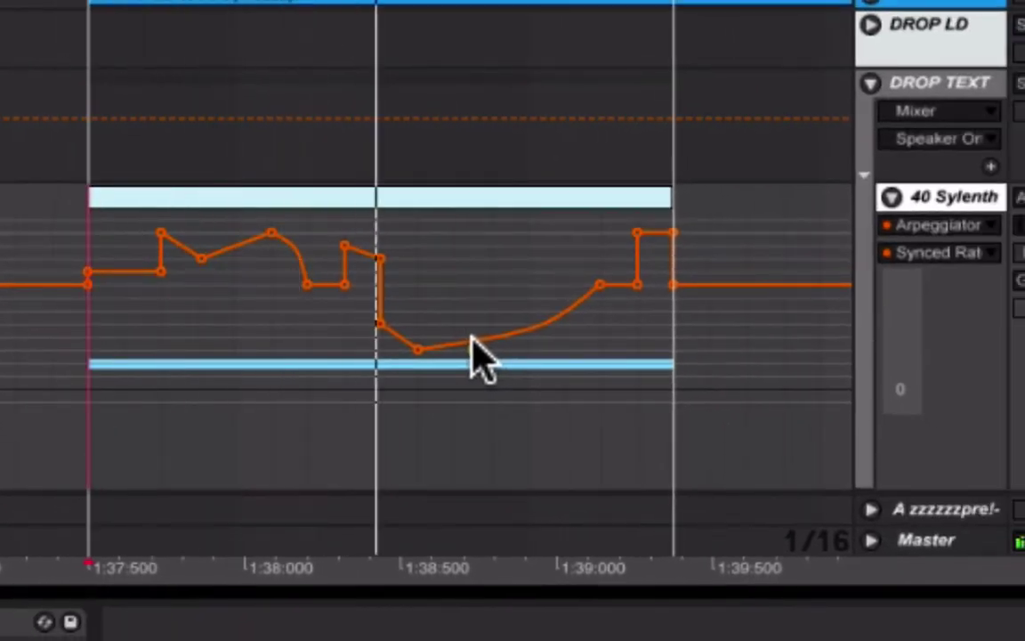
# Select the full length of the Sylenth clip and delete its Synced Rate envelope
pyautogui.moveTo(94, 338); pyautogui.dragTo(686, 320)
pyautogui.rightClick(446, 316)
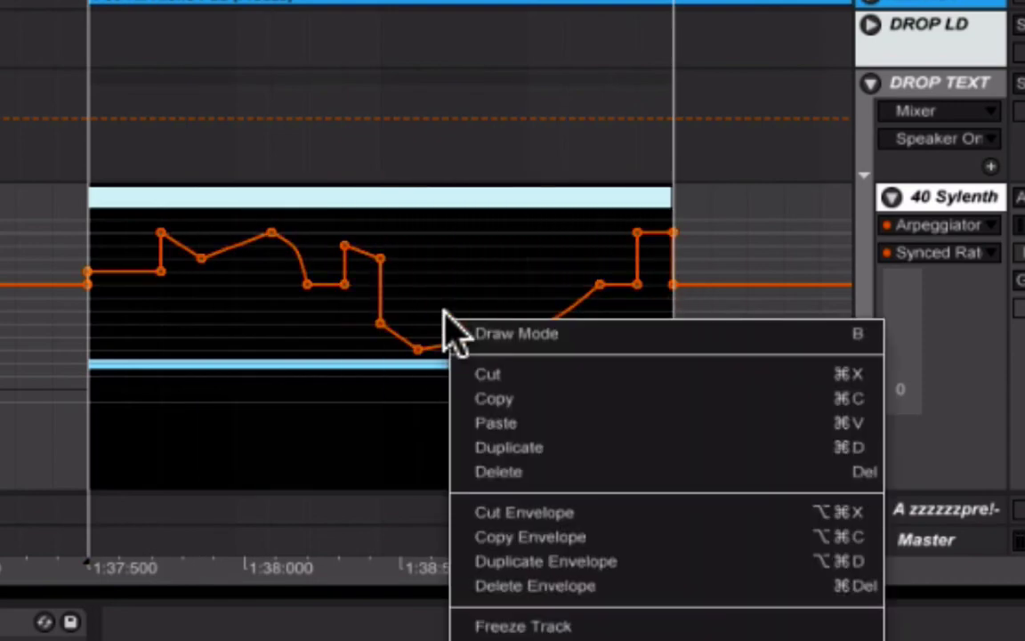
pyautogui.click(574, 587)
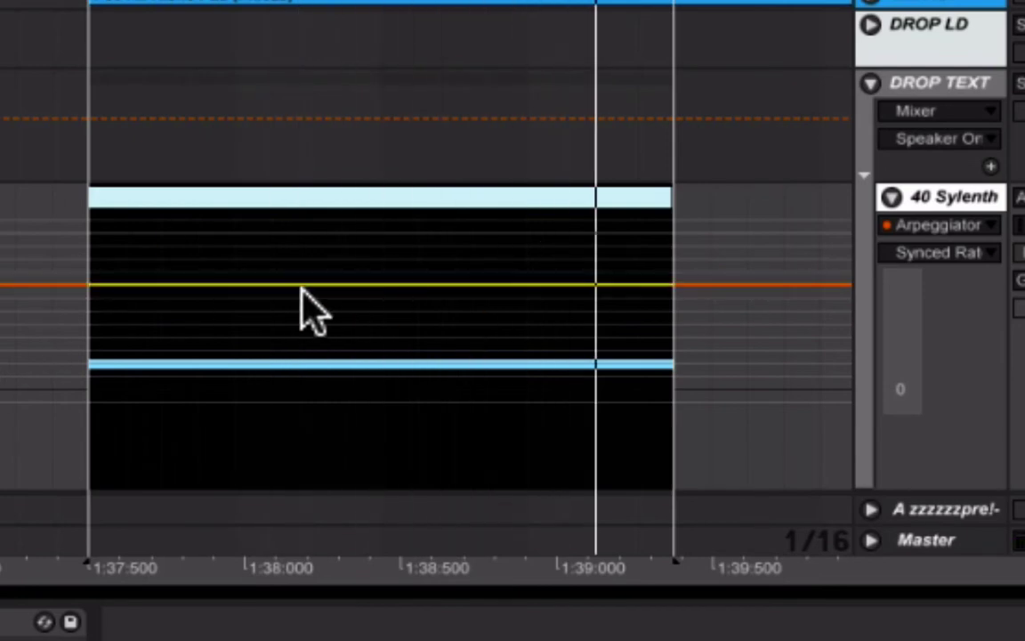
# Draw a low opening step up to just before 1:38:000, a short high step after it, and a second low step around 1:38:500
pyautogui.moveTo(107, 302); pyautogui.dragTo(229, 305)
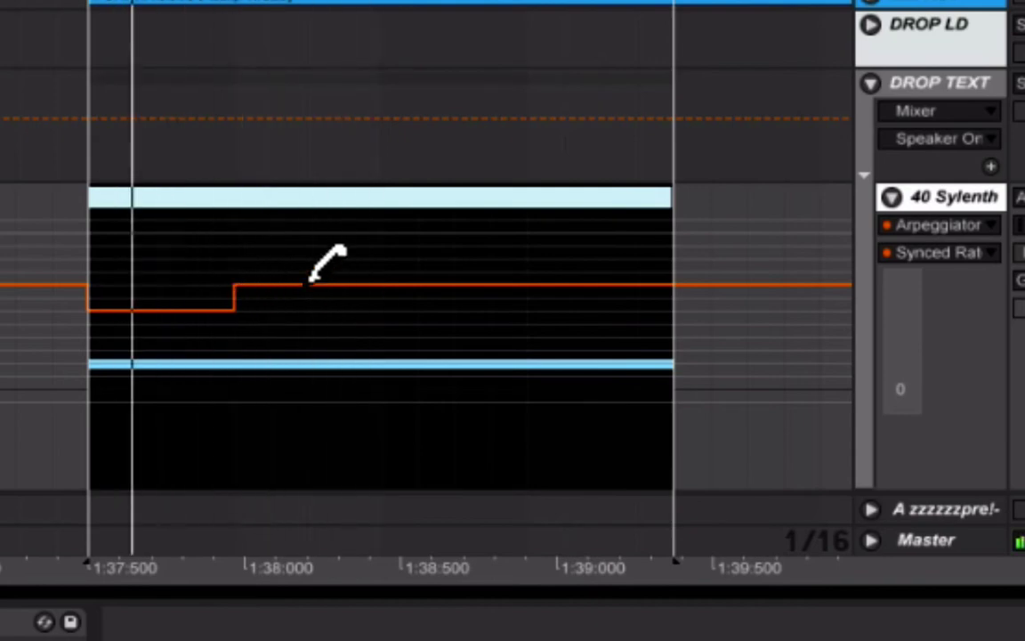
pyautogui.click(286, 242)
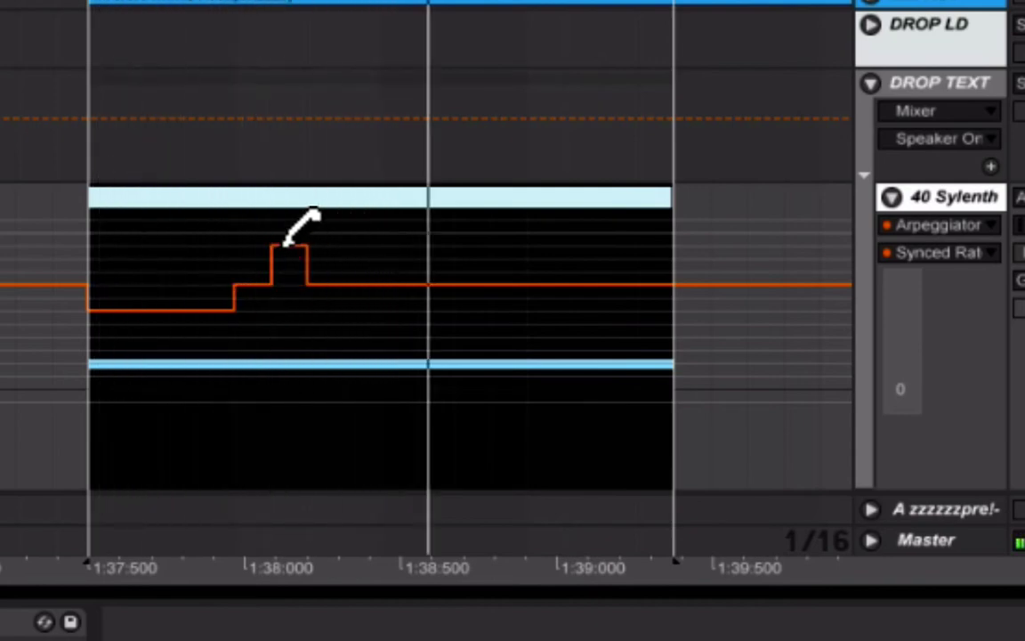
pyautogui.click(373, 309)
pyautogui.moveTo(379, 309); pyautogui.dragTo(450, 307)
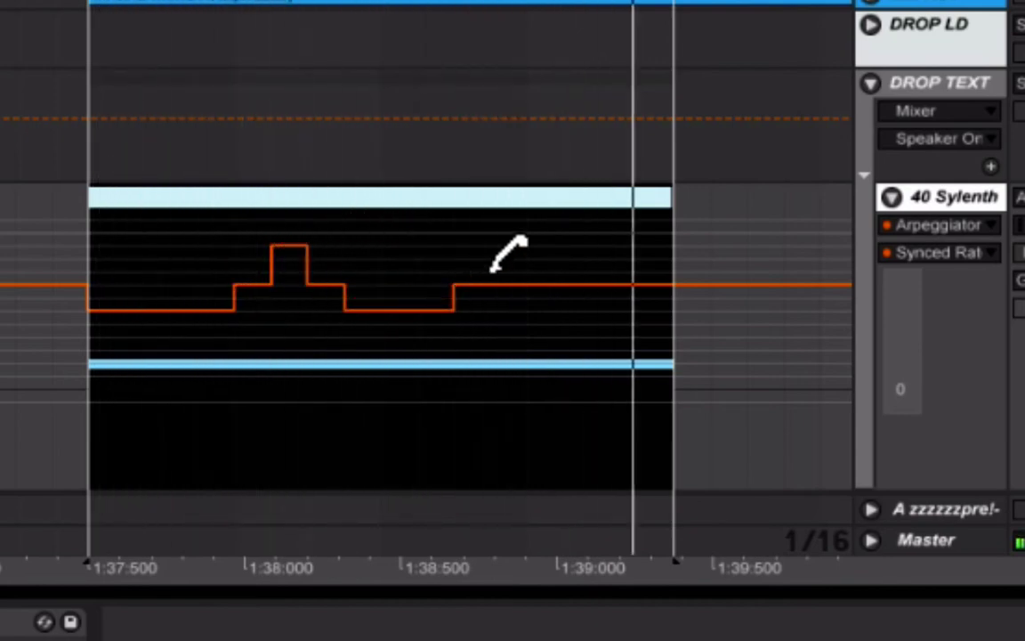
# Draw a tall step shortly before 1:39:000 and a low stretch to the clip's end, undoing the extra bump drawn within it
pyautogui.press('b')
pyautogui.click(527, 224)
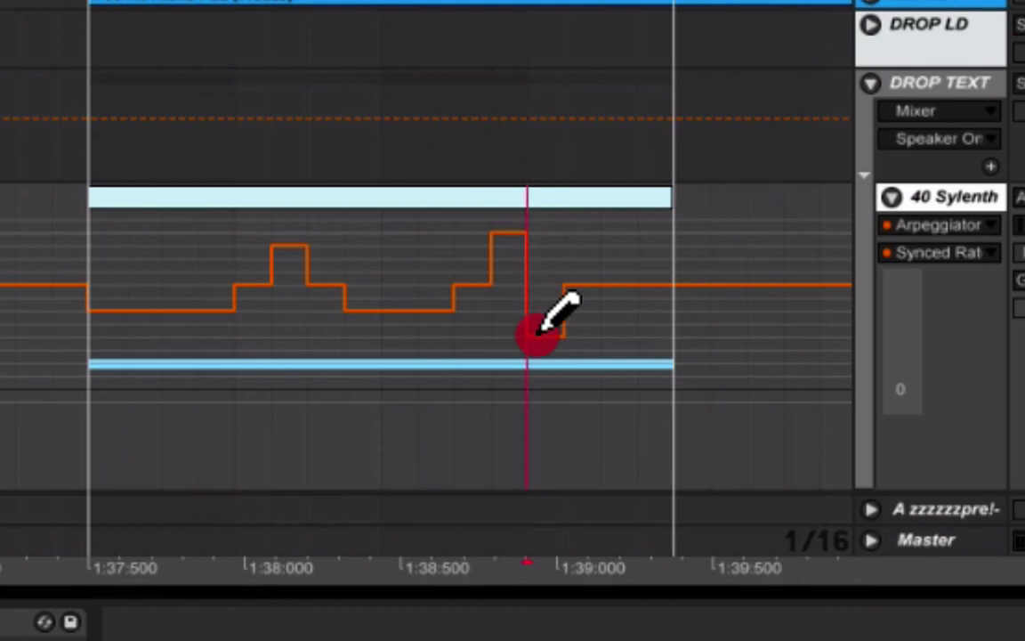
pyautogui.moveTo(581, 322); pyautogui.dragTo(650, 323)
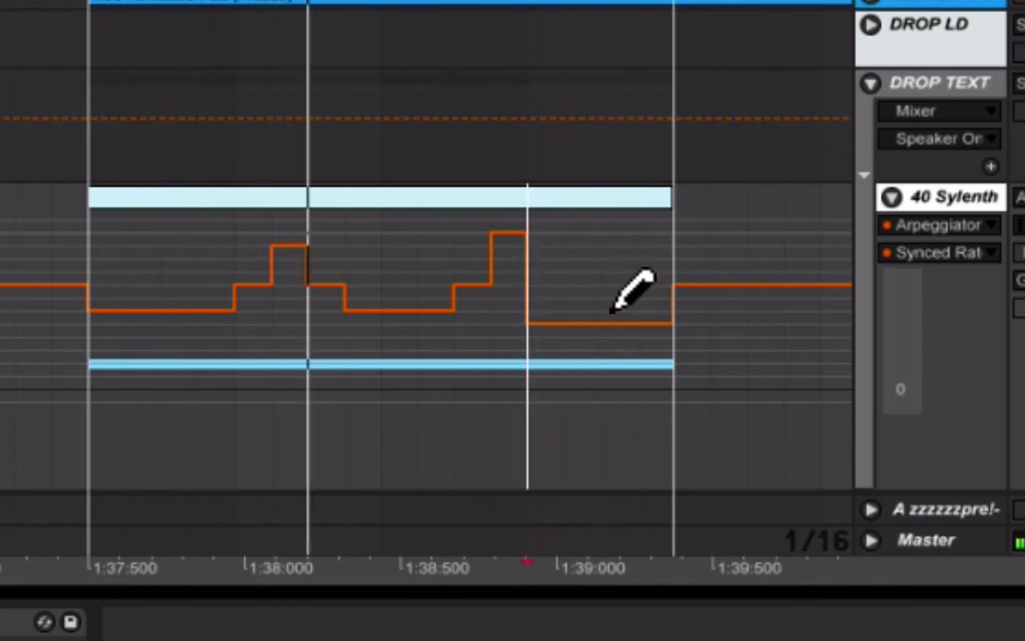
pyautogui.click(617, 296)
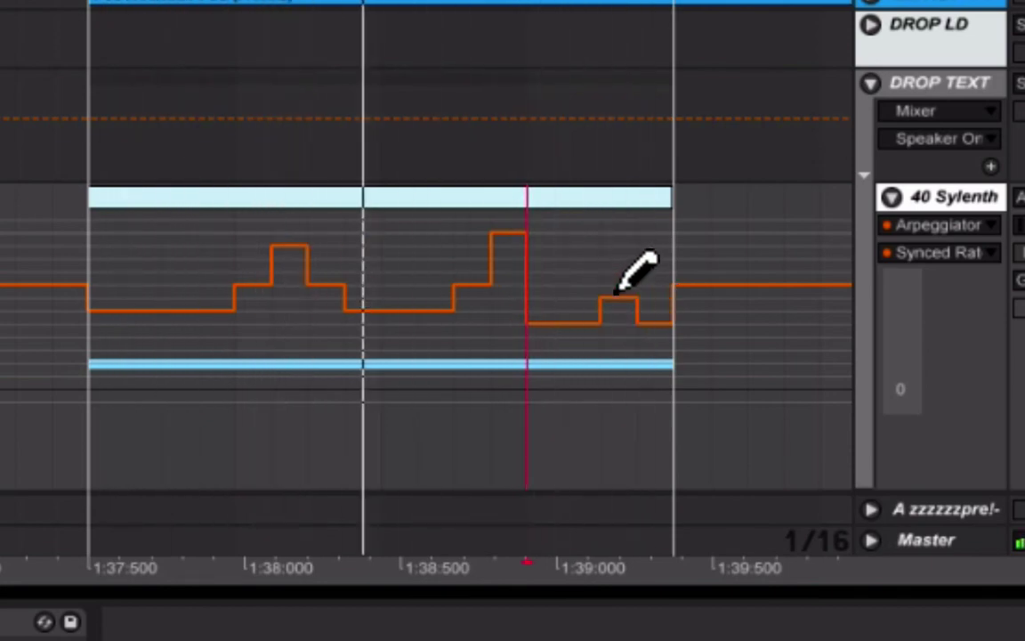
pyautogui.hotkey('ctrl', 'z')
# Draw a tall step on the clip's last sixteenth and reshape the low stretch before it into a late-rising curve
pyautogui.click(657, 236)
pyautogui.press('b')
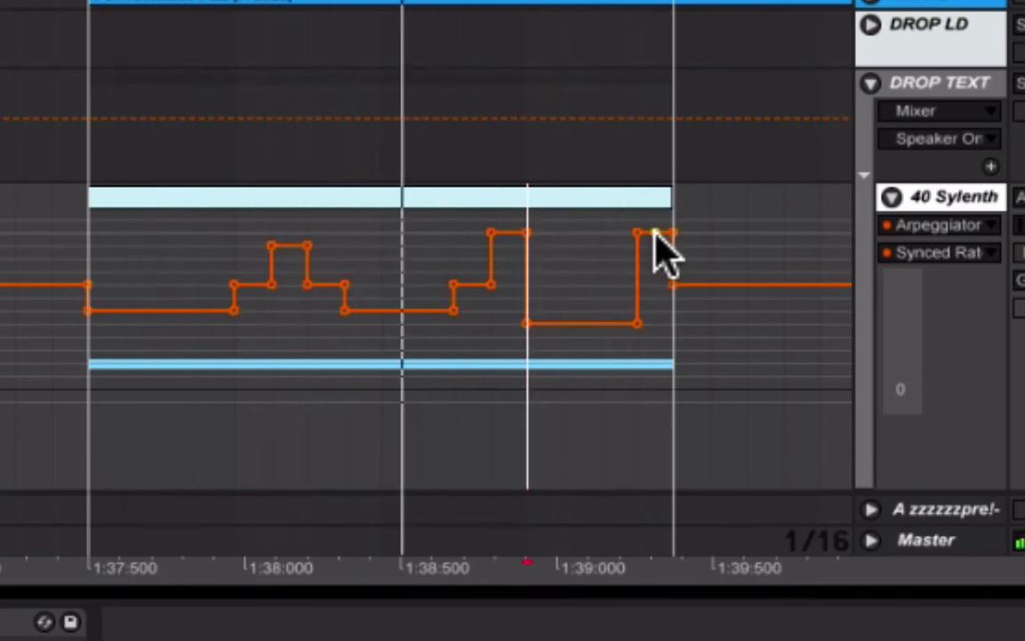
pyautogui.click(638, 323)
pyautogui.moveTo(579, 291); pyautogui.dragTo(593, 325)
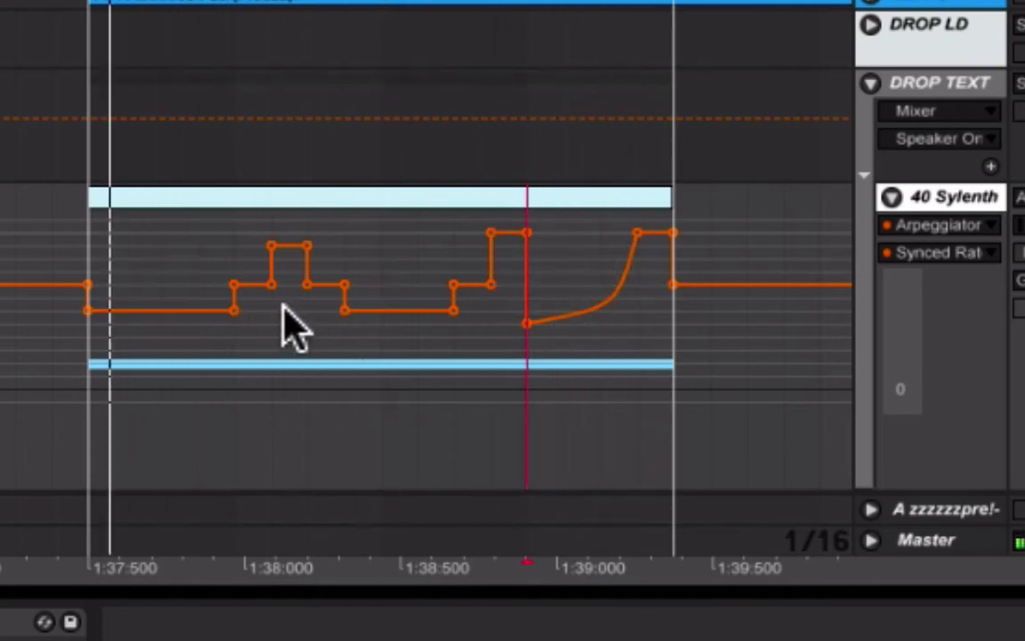
# Turn the low step after the first peak into a shallow dip with a sloped entry and a curved, early-rising recovery
pyautogui.click(346, 311)
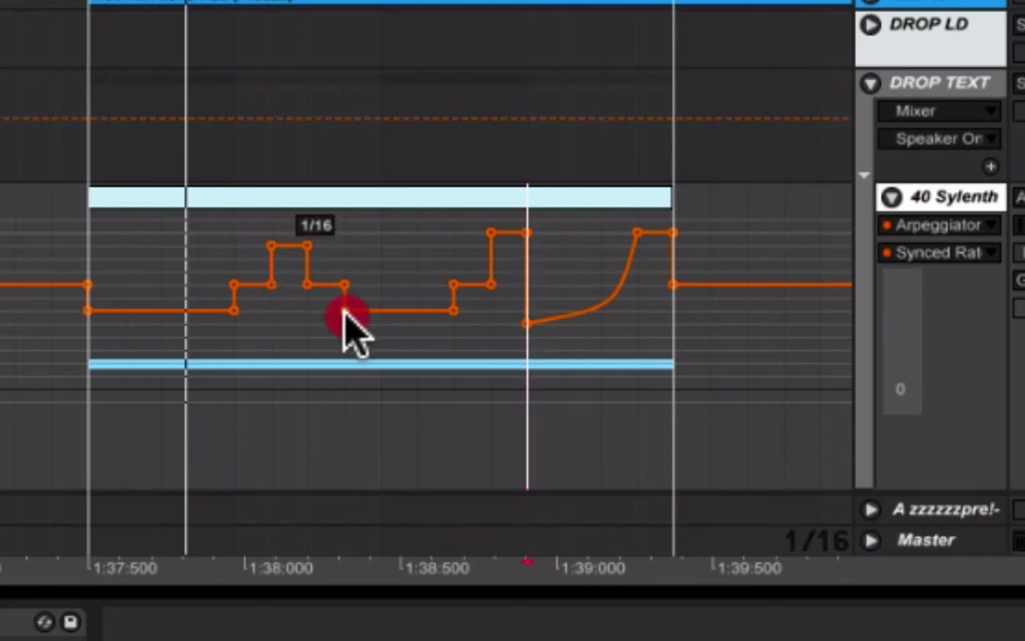
pyautogui.moveTo(346, 386); pyautogui.dragTo(345, 387)
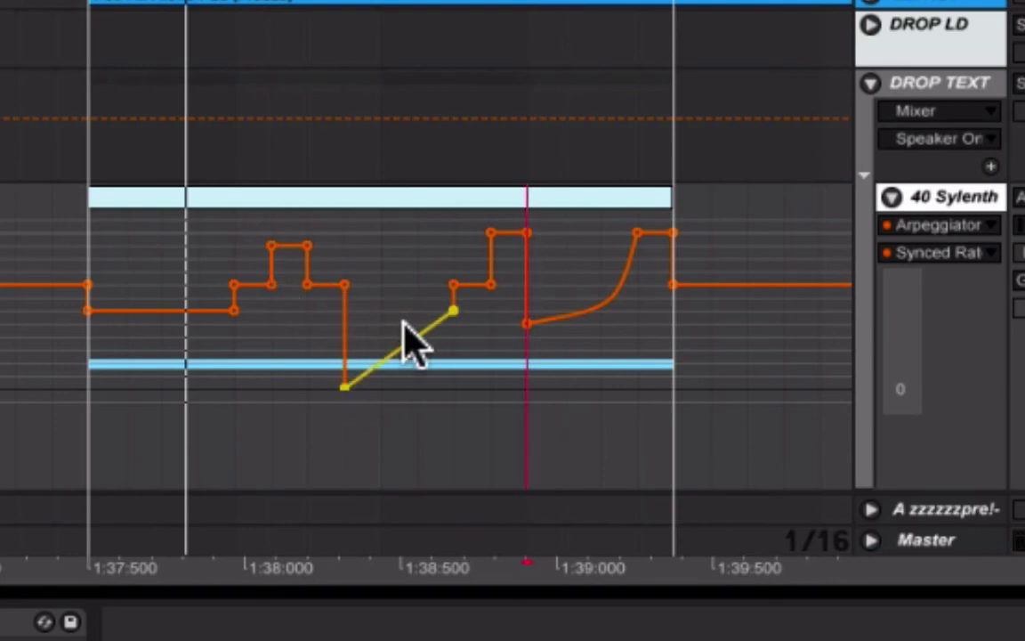
pyautogui.moveTo(397, 343); pyautogui.dragTo(398, 316)
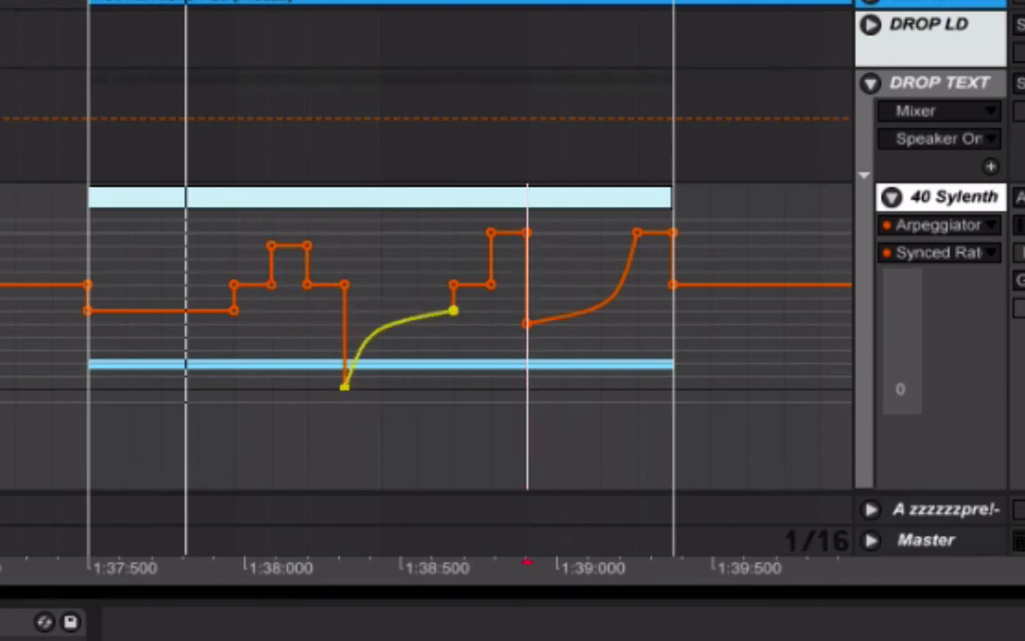
pyautogui.click(346, 285)
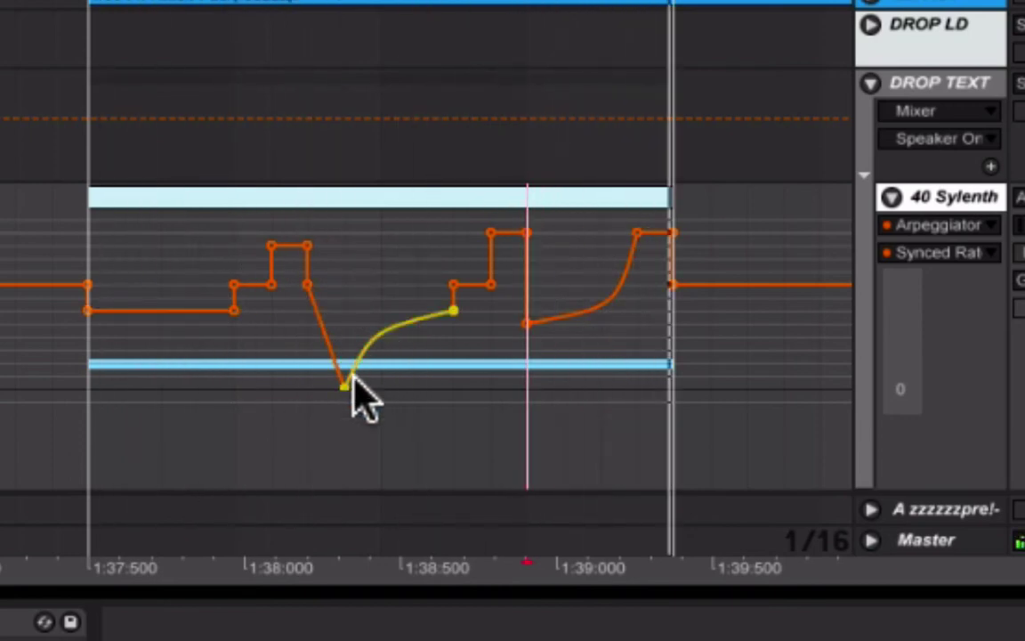
pyautogui.moveTo(345, 386); pyautogui.dragTo(339, 335)
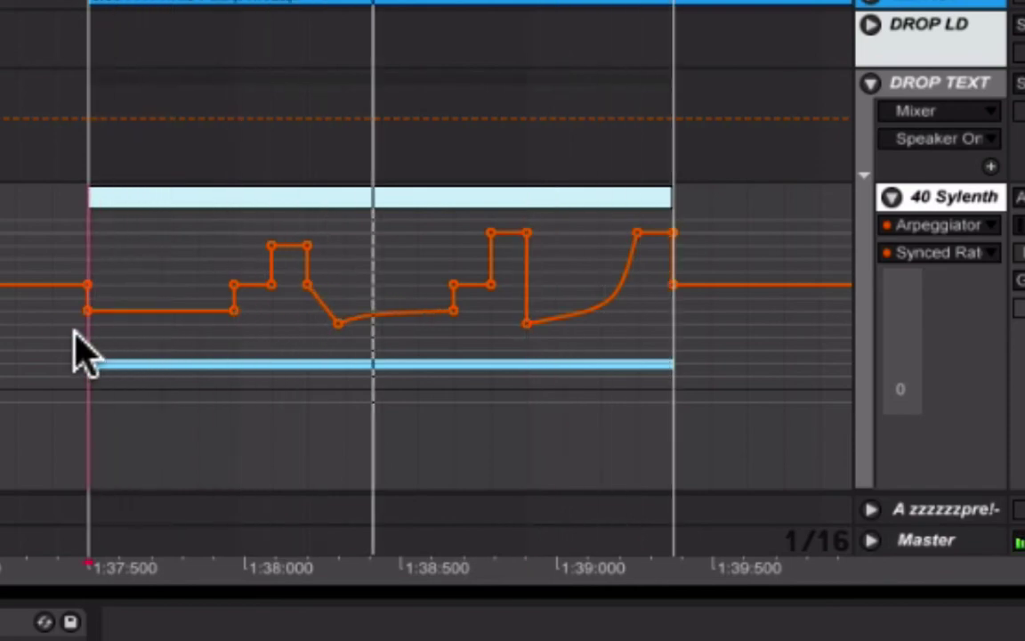
# Delete the leading top breakpoints of the first two peaks and the step corner before the first peak to form slanted rises
pyautogui.click(488, 234)
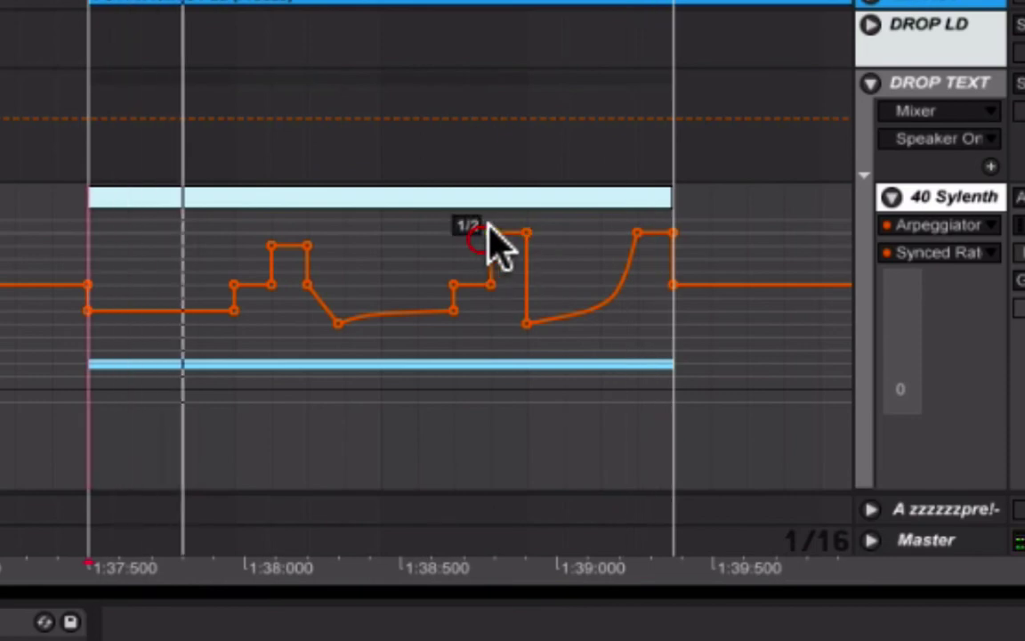
pyautogui.click(271, 246)
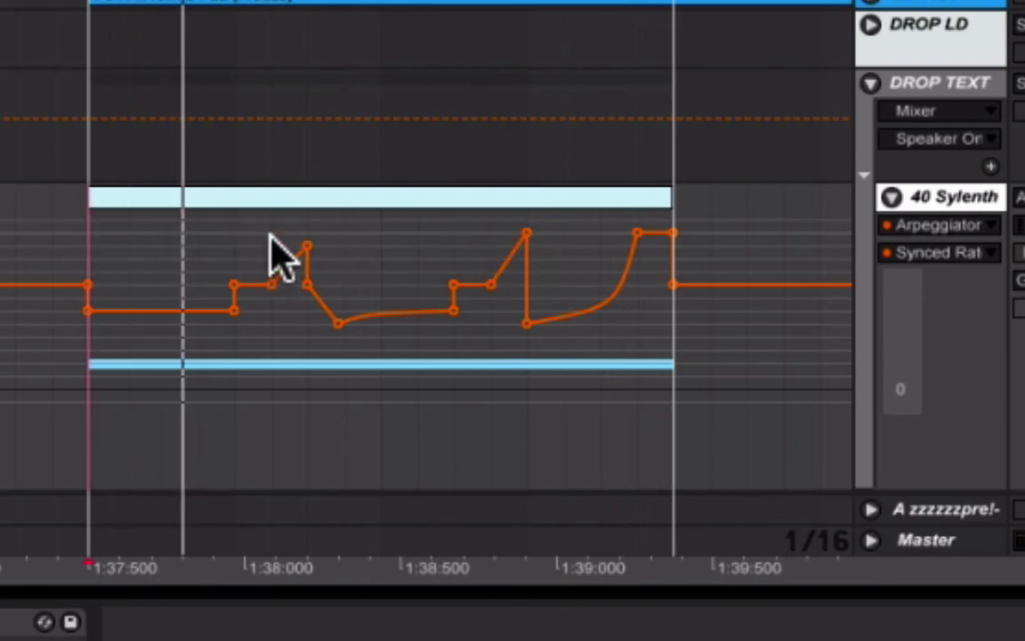
pyautogui.click(234, 284)
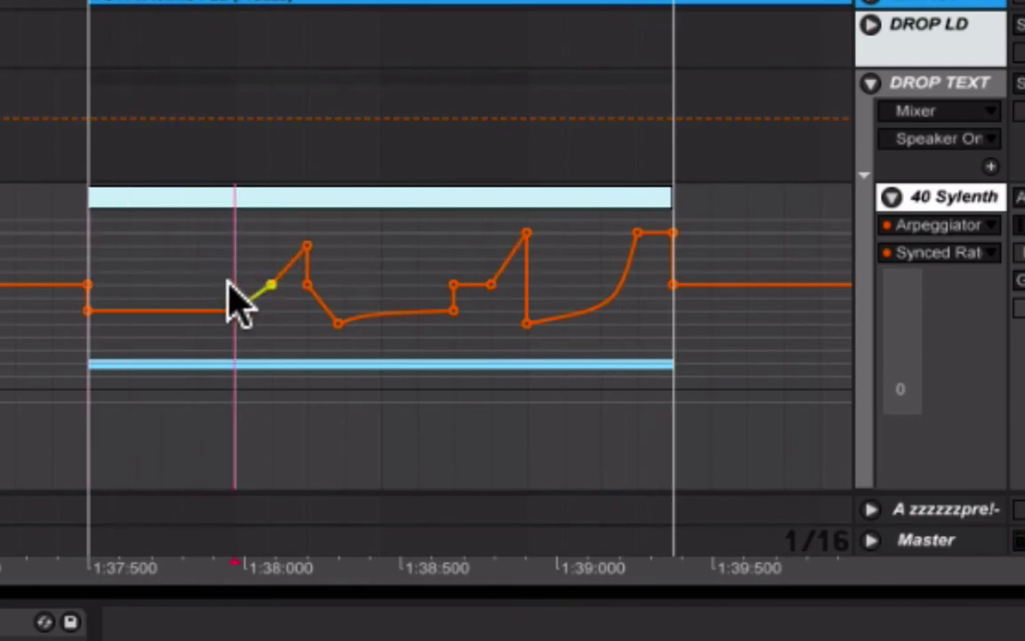
# Play the Sylenth clip from its start to audition the reshaped Synced Rate envelope
pyautogui.click(88, 260)
pyautogui.press('space')
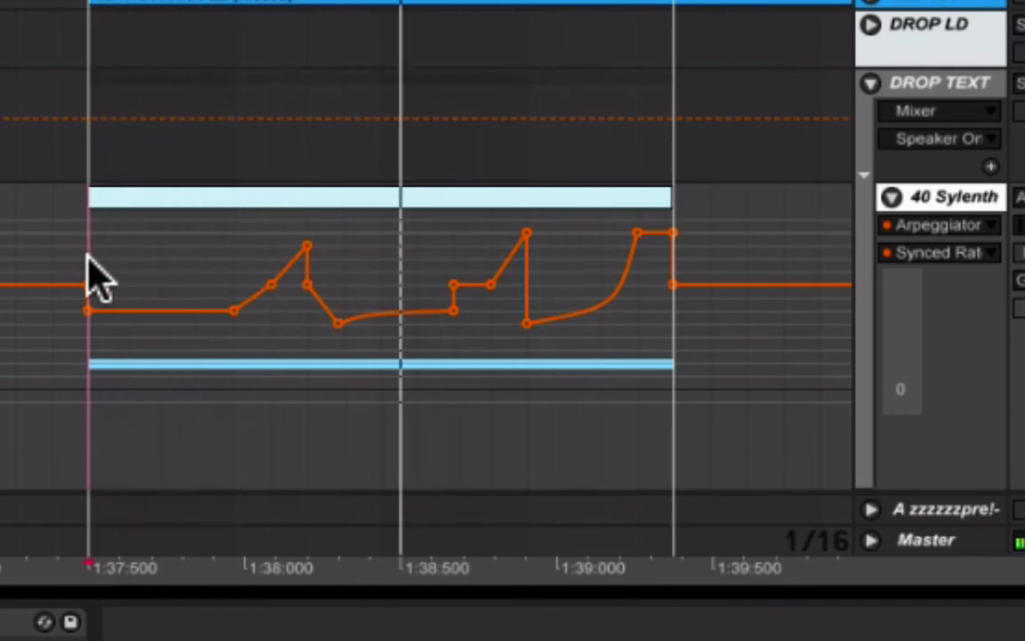
pyautogui.press('space')
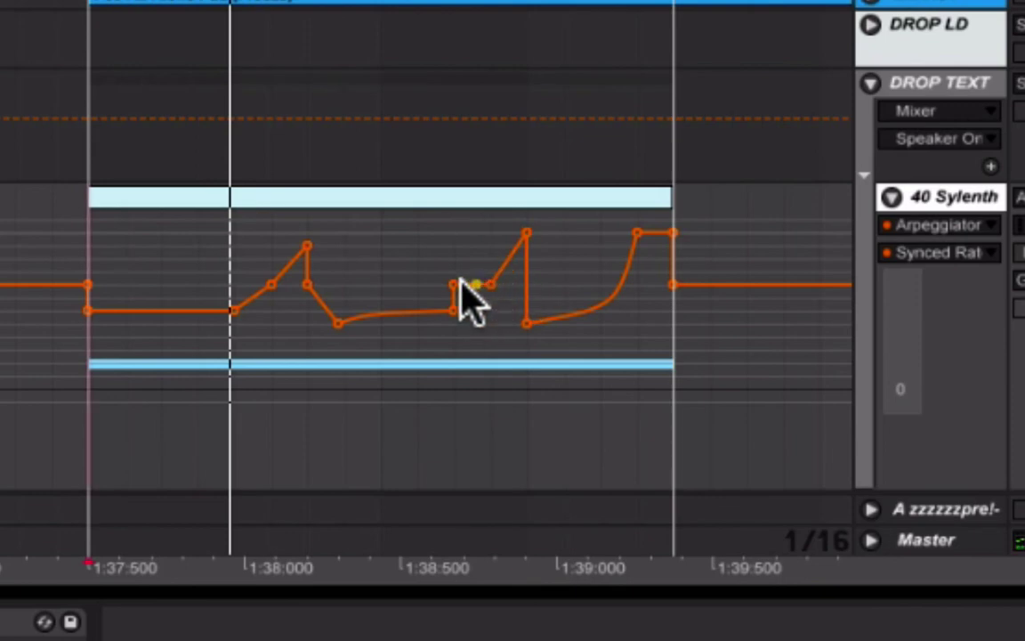
# Lower the eighth-note section of the envelope around the second peak and add a breakpoint forming a shallow dip inside it
pyautogui.moveTo(469, 252); pyautogui.dragTo(544, 258)
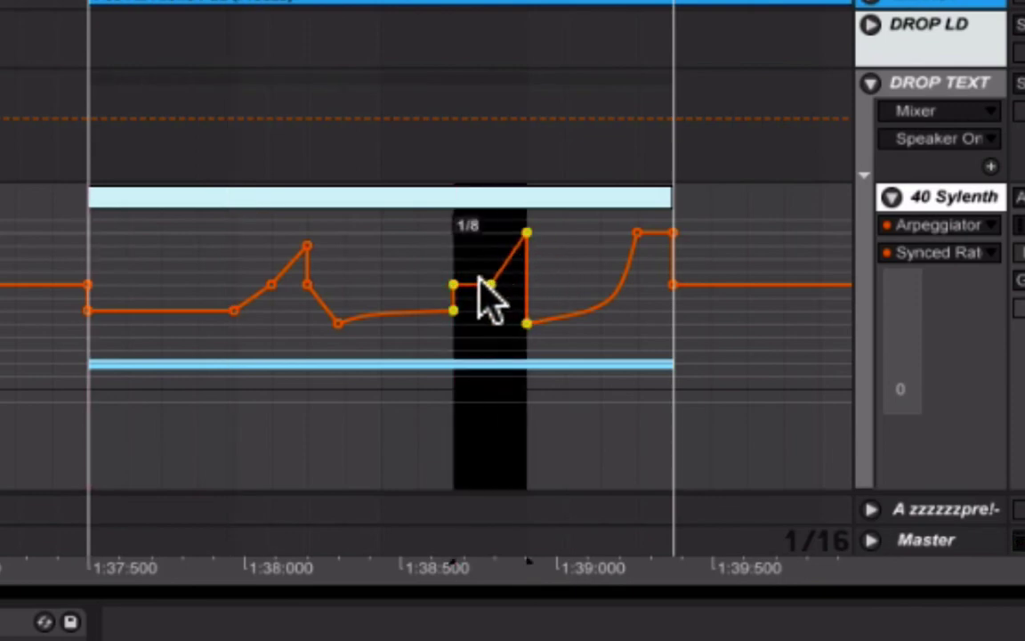
pyautogui.moveTo(478, 279); pyautogui.dragTo(489, 330)
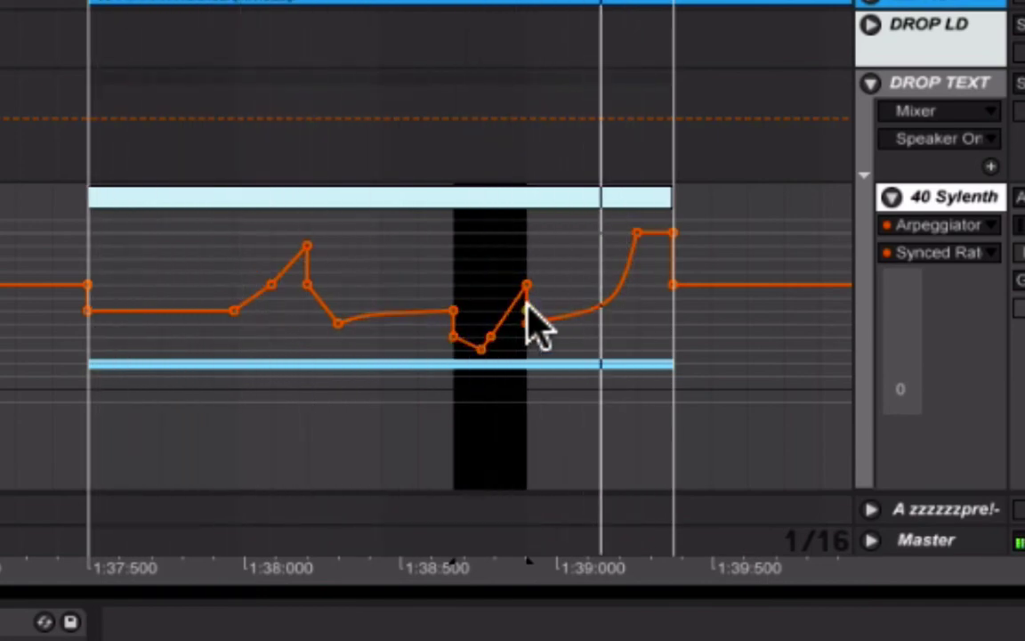
# Copy the envelope of the lowered eighth-note section and paste it over the eighth note directly after it
pyautogui.moveTo(533, 270); pyautogui.dragTo(463, 272)
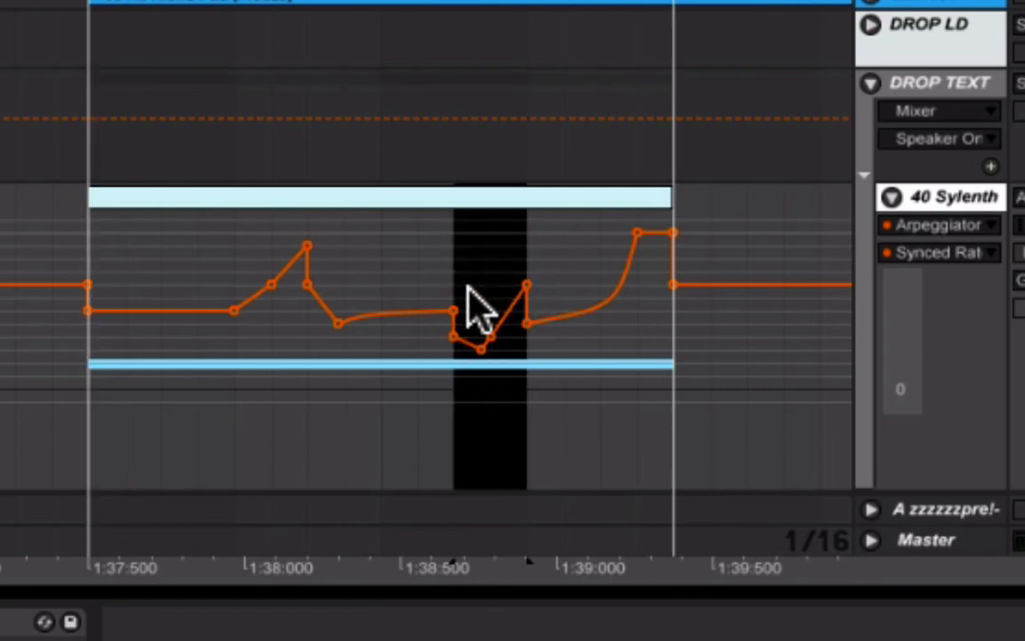
pyautogui.rightClick(467, 287)
pyautogui.click(542, 514)
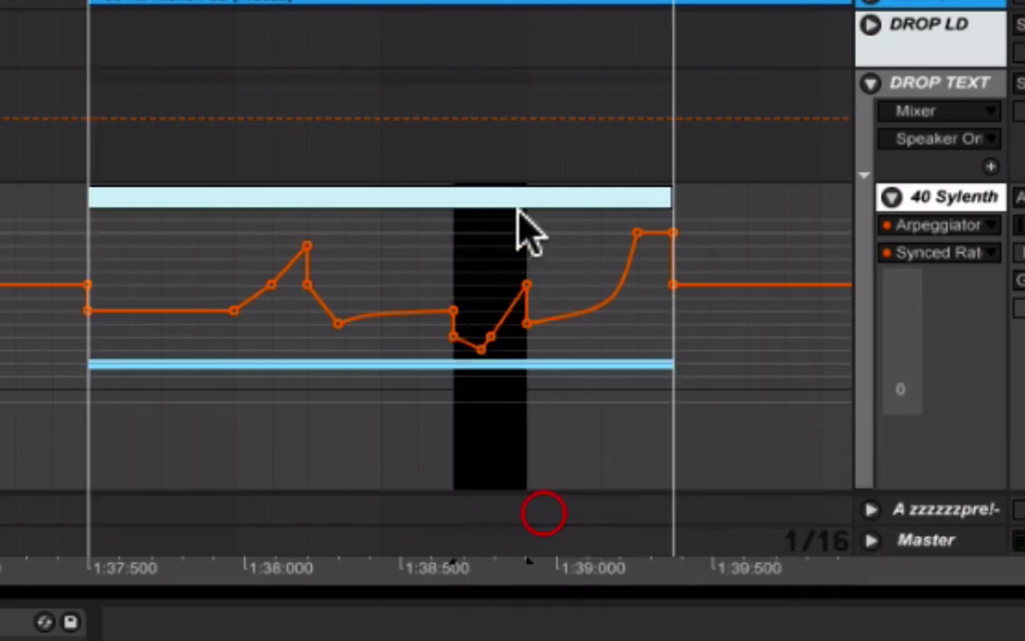
pyautogui.moveTo(519, 213); pyautogui.dragTo(587, 222)
pyautogui.rightClick(589, 228)
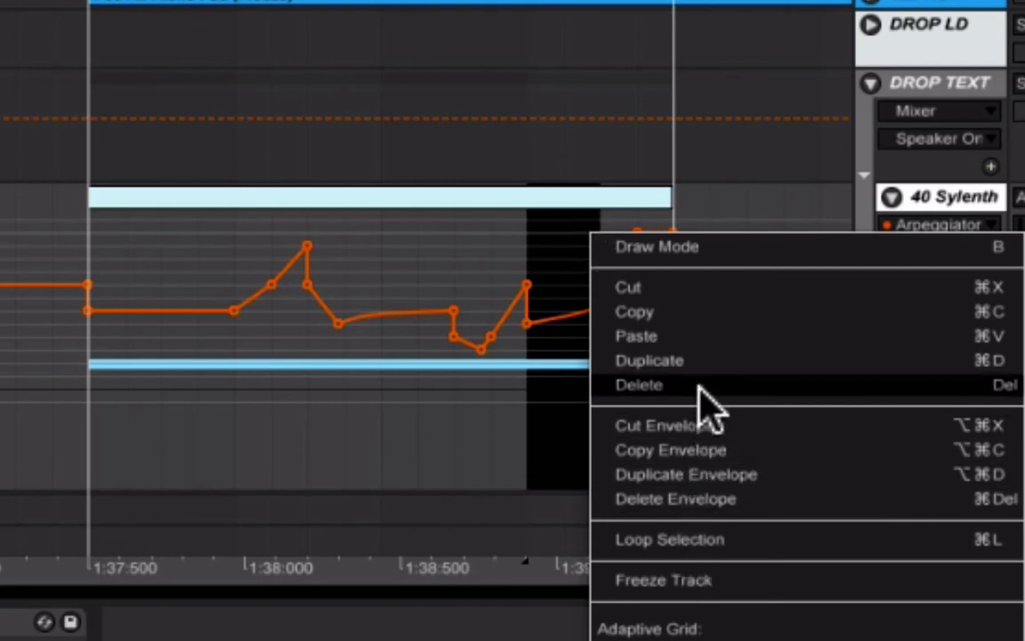
pyautogui.click(699, 334)
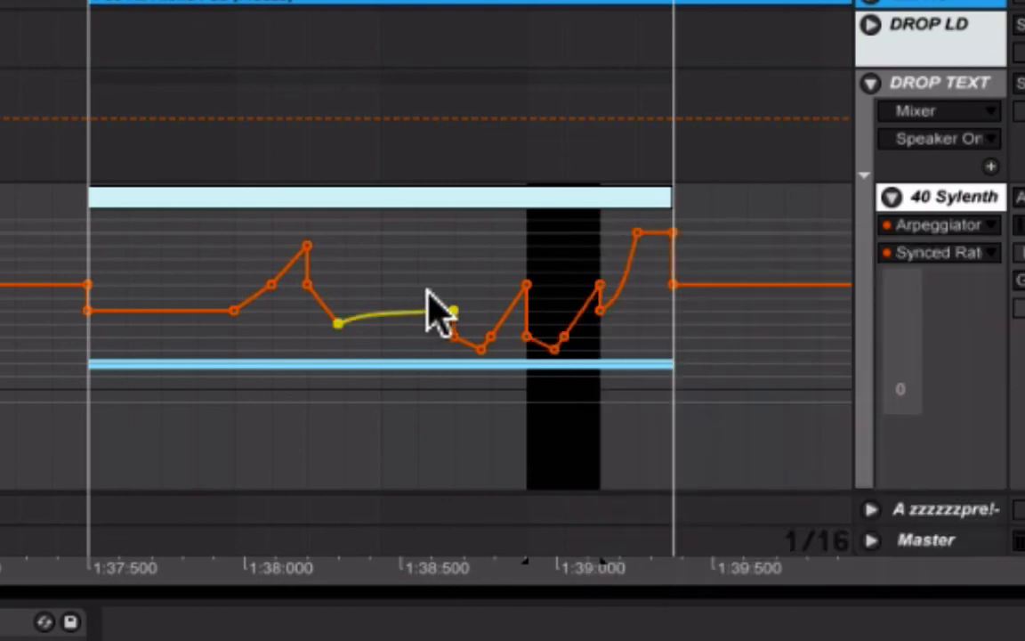
# Reselect the first lowered eighth-note section and duplicate its envelope onto the following eighth note
pyautogui.rightClick(499, 299)
pyautogui.click(457, 279)
pyautogui.click(468, 265)
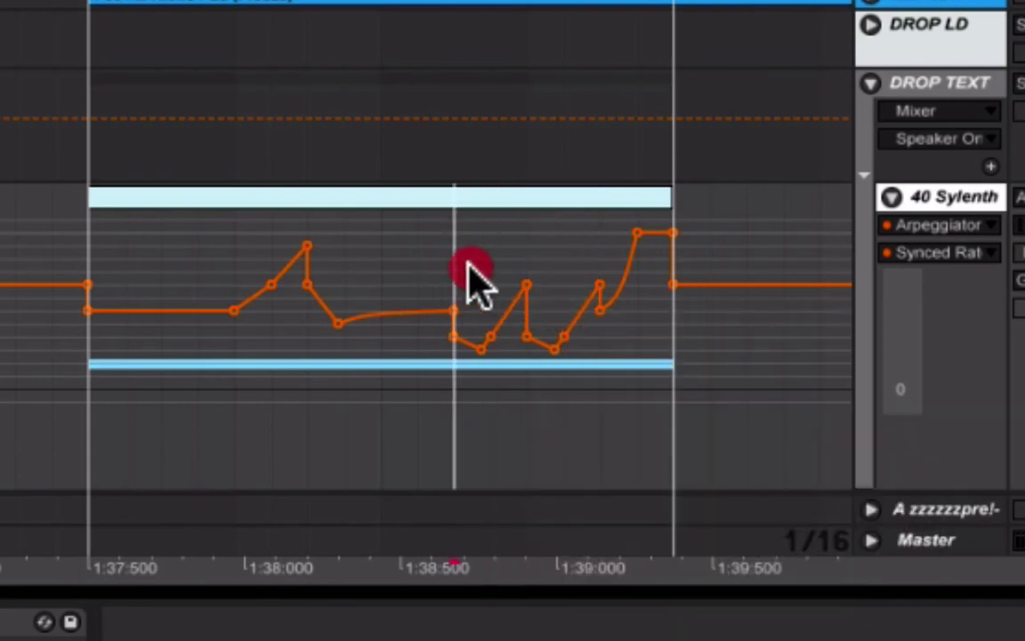
pyautogui.moveTo(472, 276); pyautogui.dragTo(521, 270)
pyautogui.rightClick(521, 272)
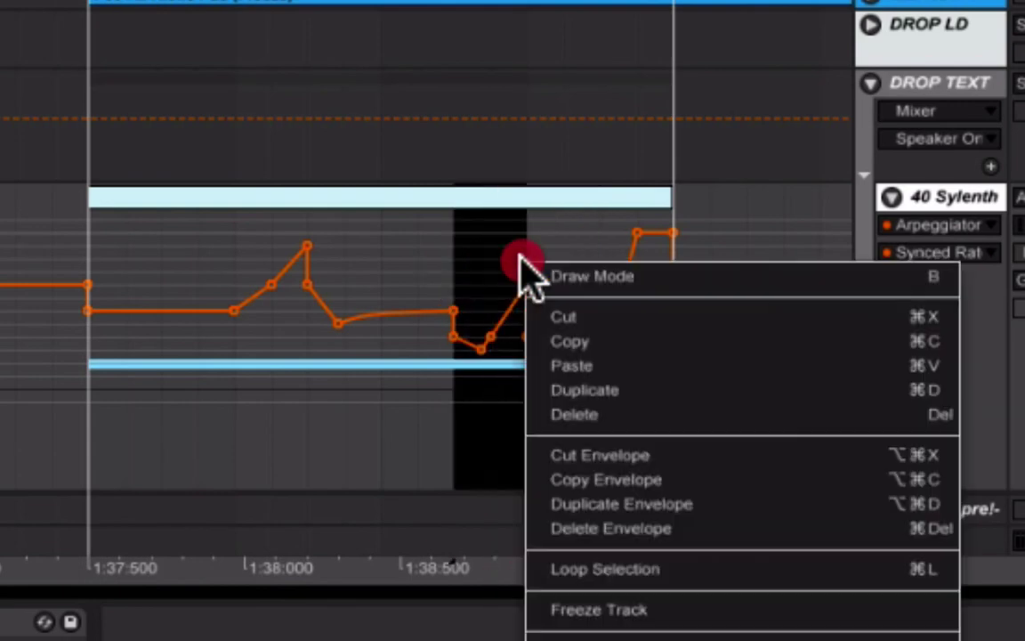
pyautogui.click(606, 504)
# Play the section from shortly before the clip to hear the repeated dip-and-rise envelope
pyautogui.click(18, 258)
pyautogui.press('space')
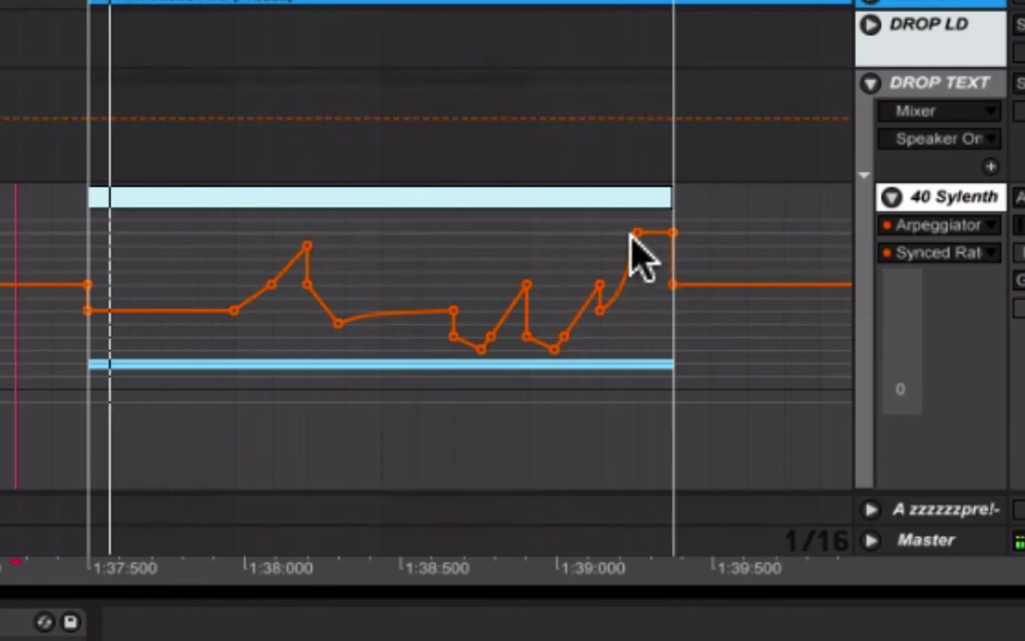
pyautogui.click(881, 198)
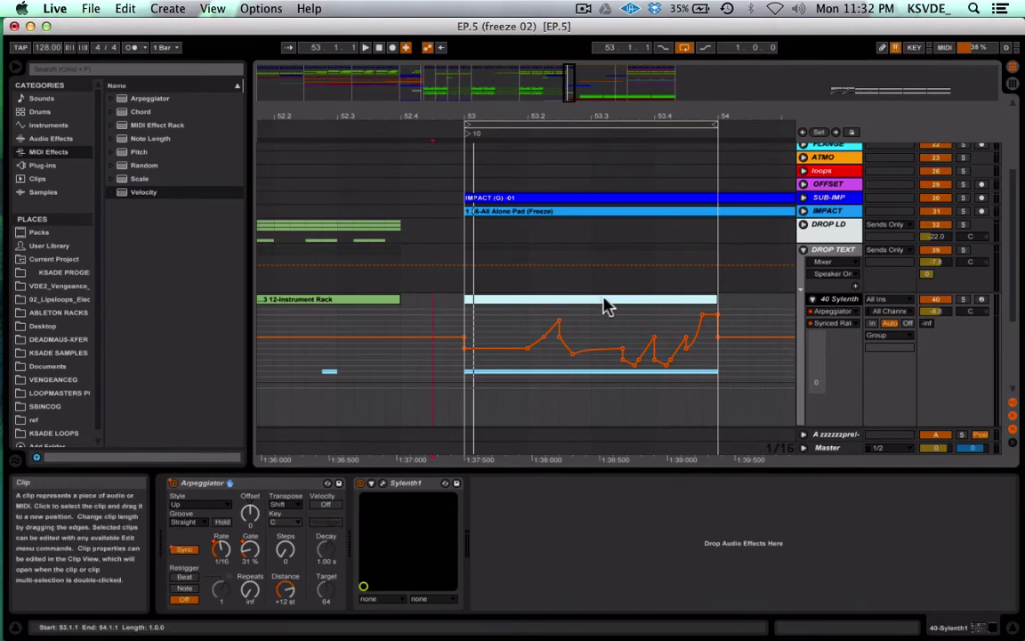
pyautogui.click(173, 482)
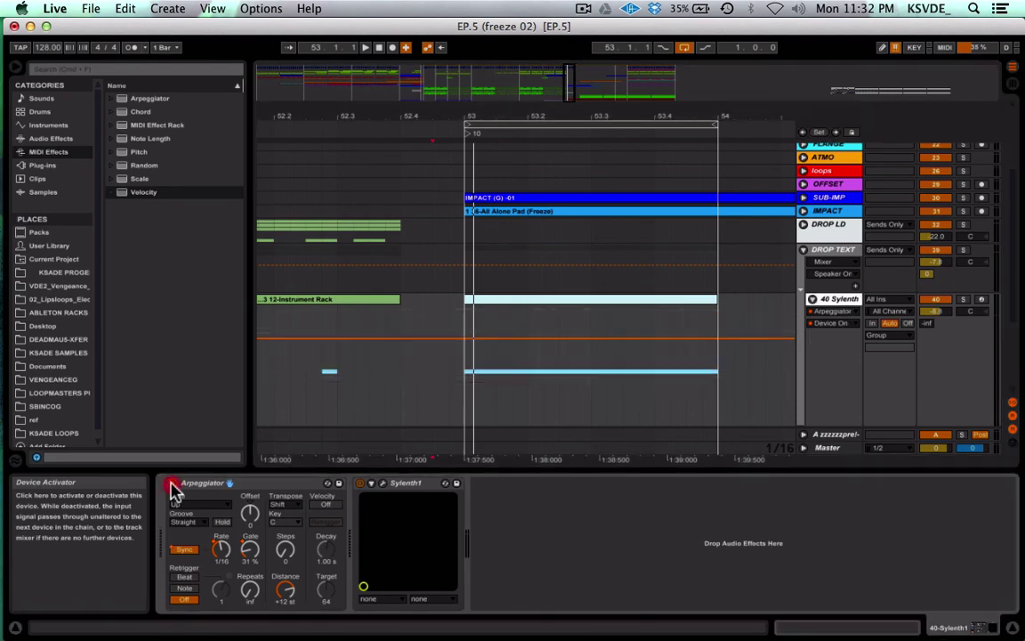
pyautogui.press('space')
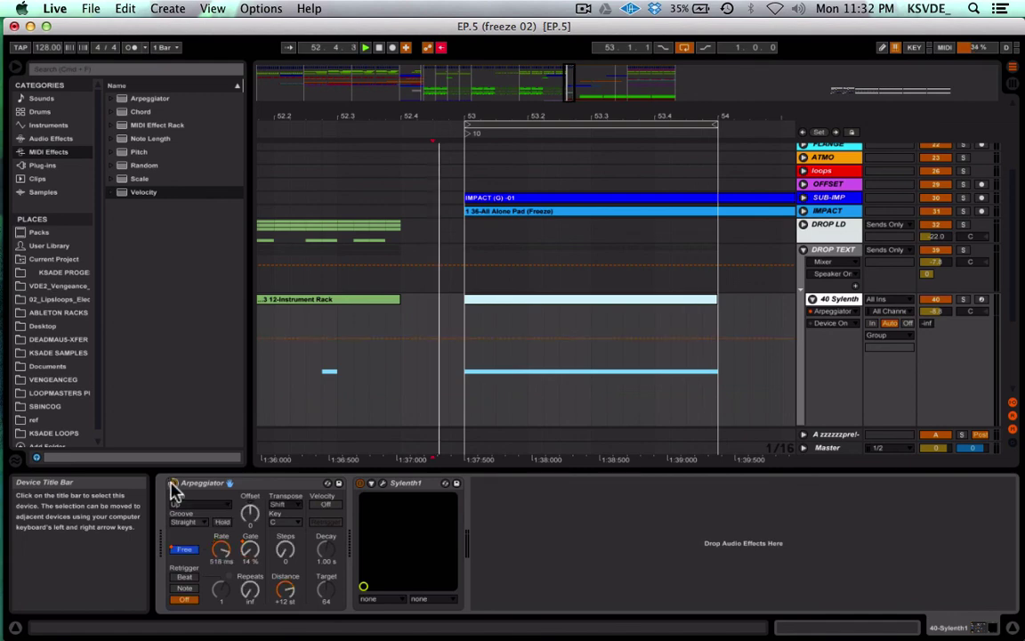
pyautogui.press('space')
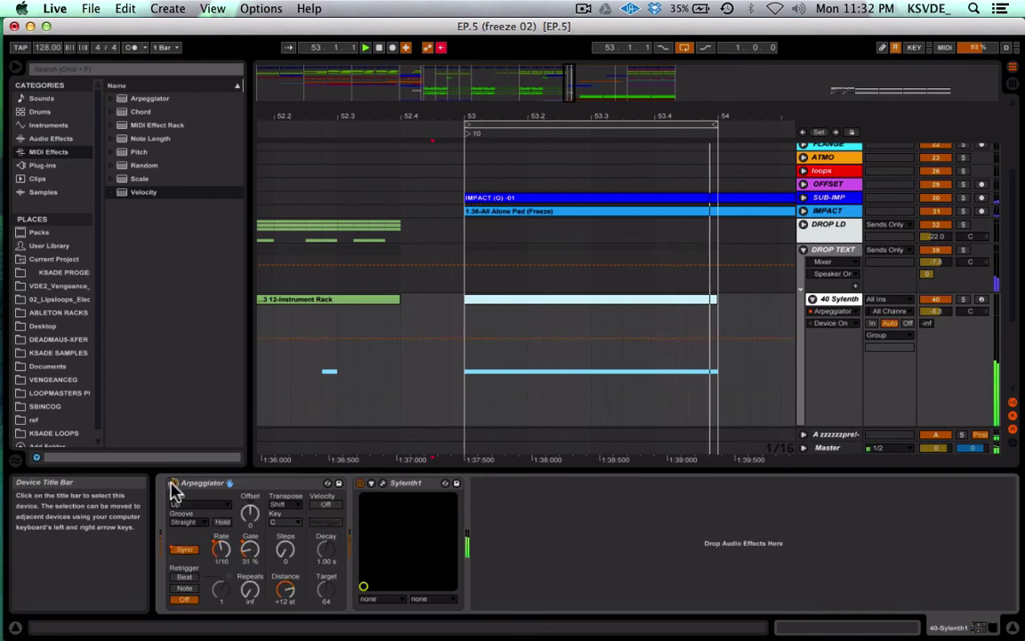
# Delete the Sylenth clip at bar 53 and re-enable the overridden automation
pyautogui.click(558, 307)
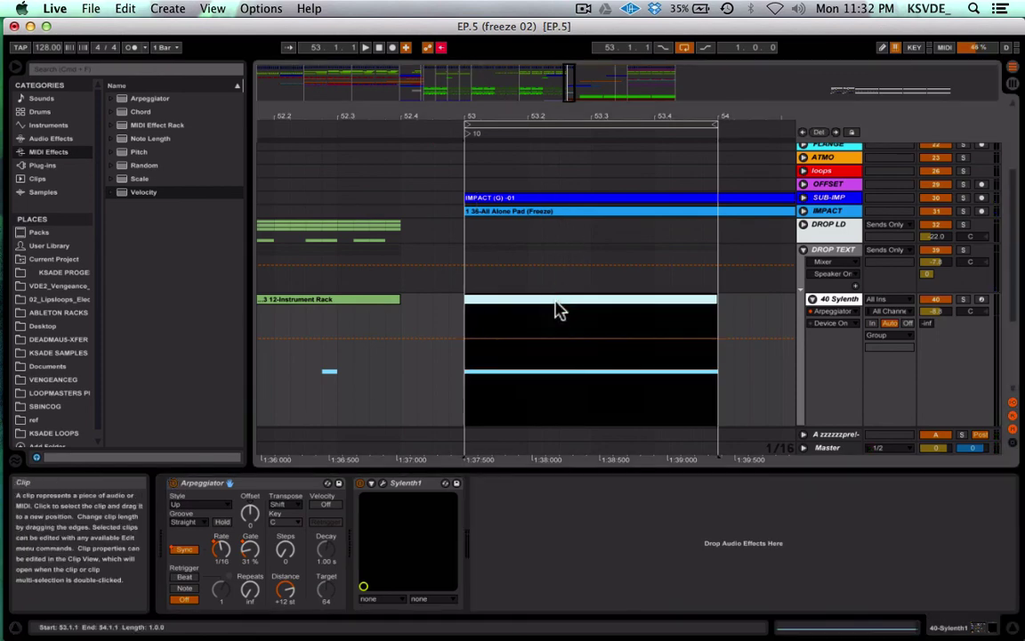
pyautogui.press('Delete')
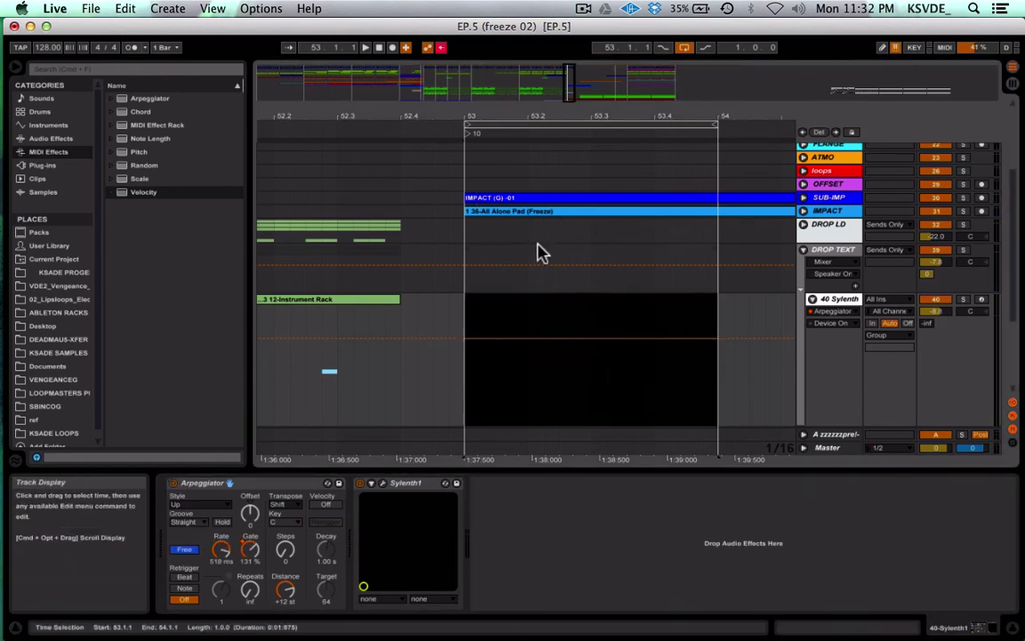
pyautogui.click(442, 49)
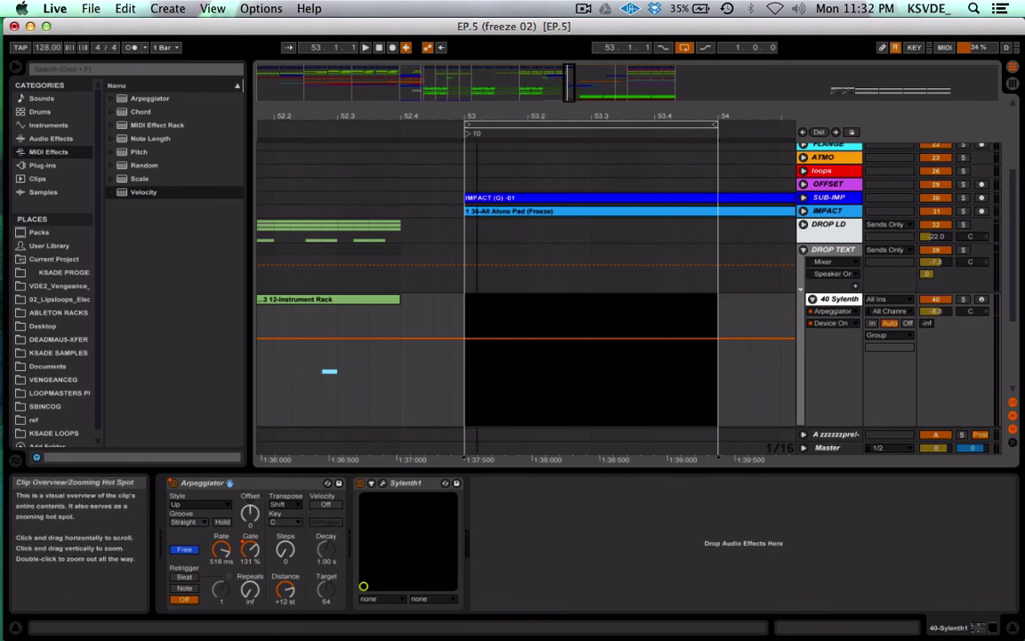
# Go to the Sylenth track's clips from bar 29 and select the Scale effect in the MIDI effects list
pyautogui.moveTo(516, 82); pyautogui.dragTo(501, 316)
pyautogui.hscroll(-10, 501, 315)
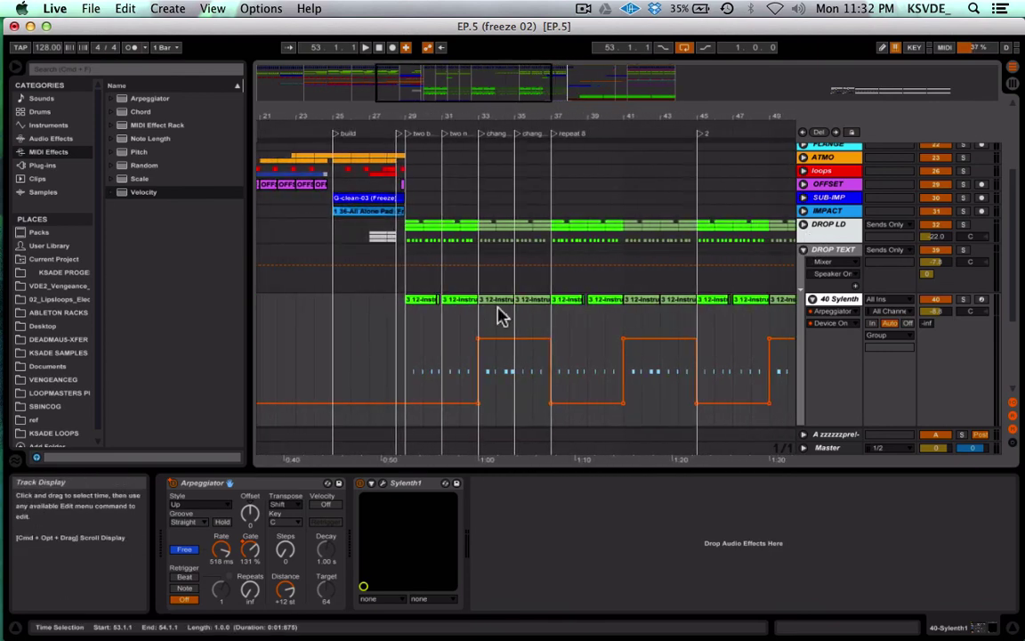
pyautogui.click(405, 332)
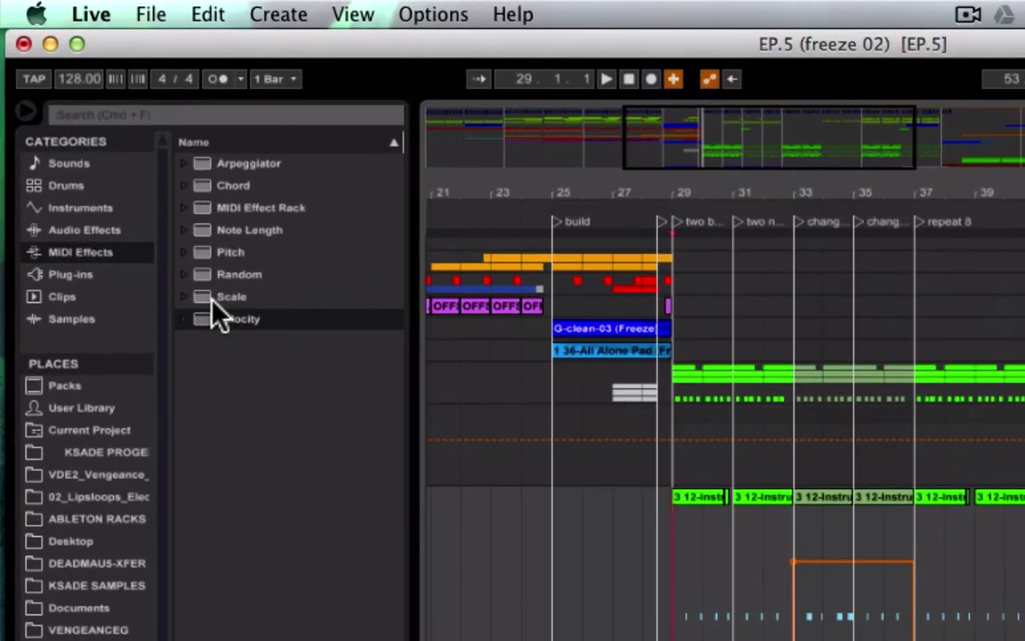
pyautogui.click(203, 296)
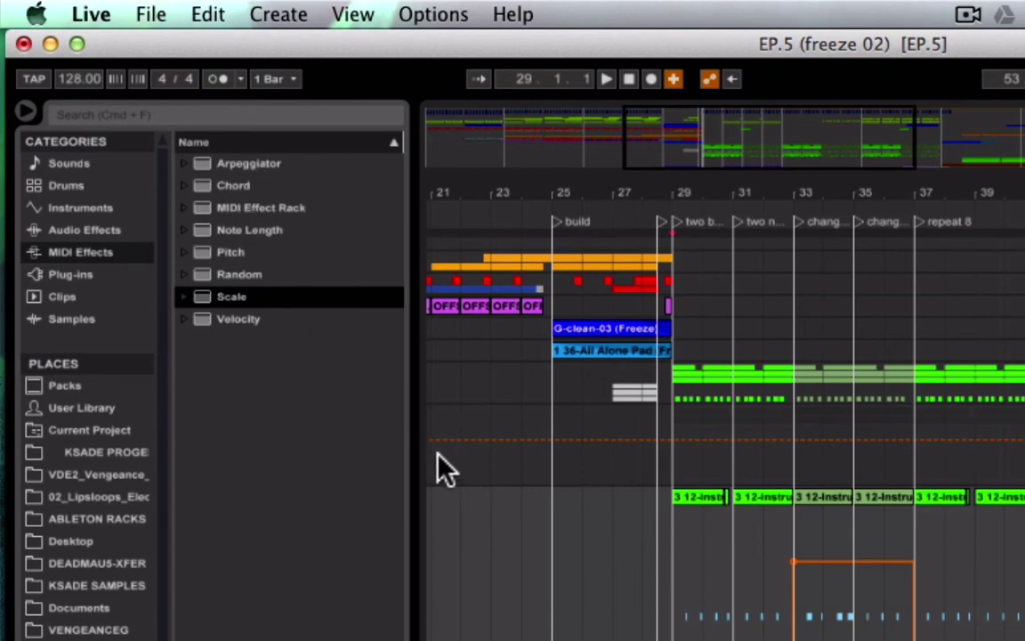
pyautogui.hscroll(3, 442, 469)
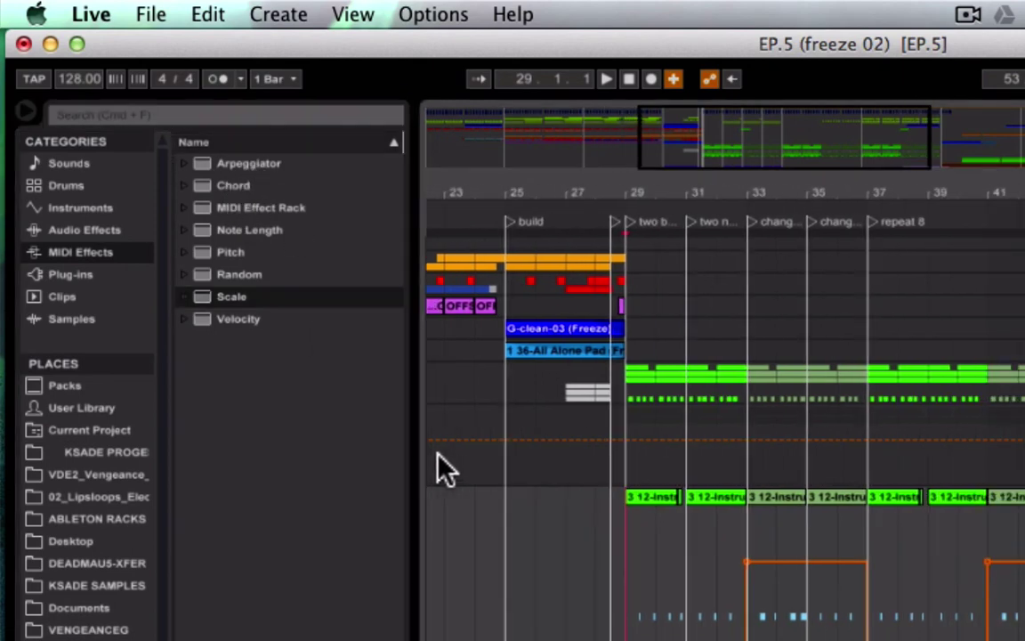